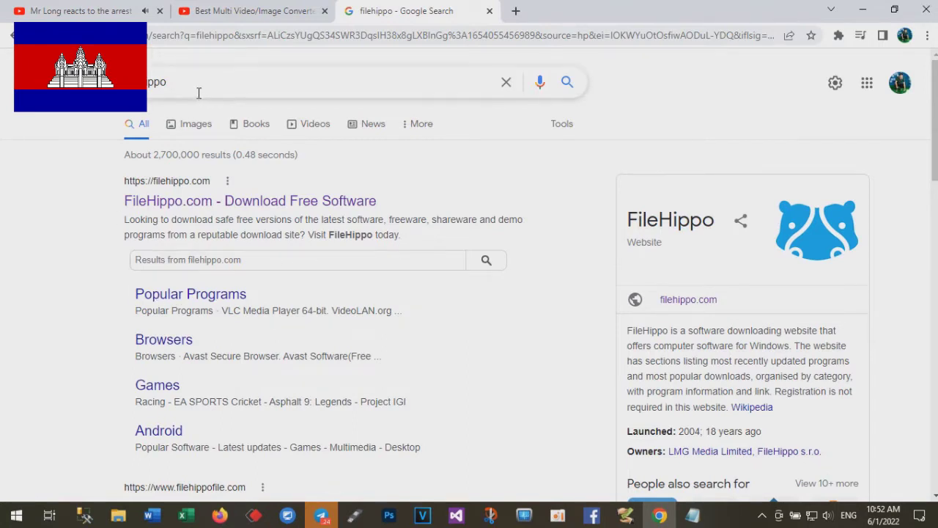
pyautogui.click(187, 85)
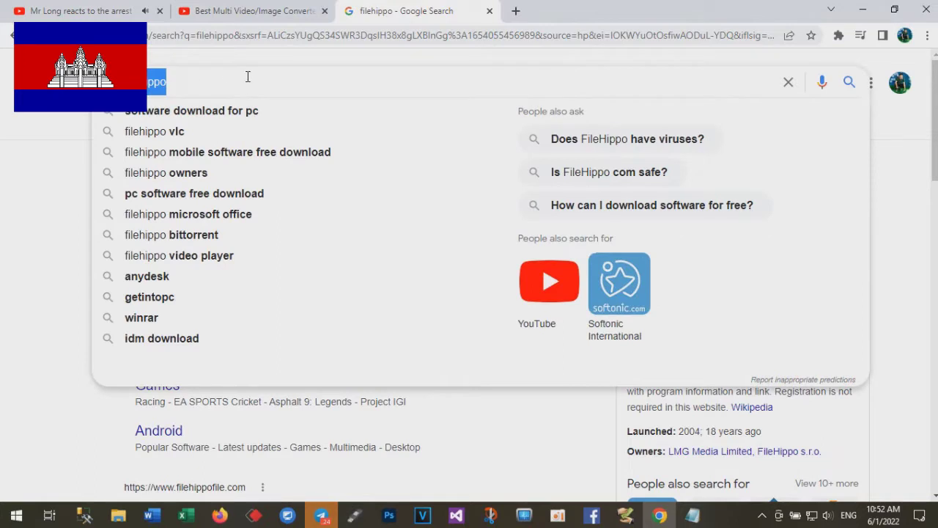
pyautogui.click(217, 37)
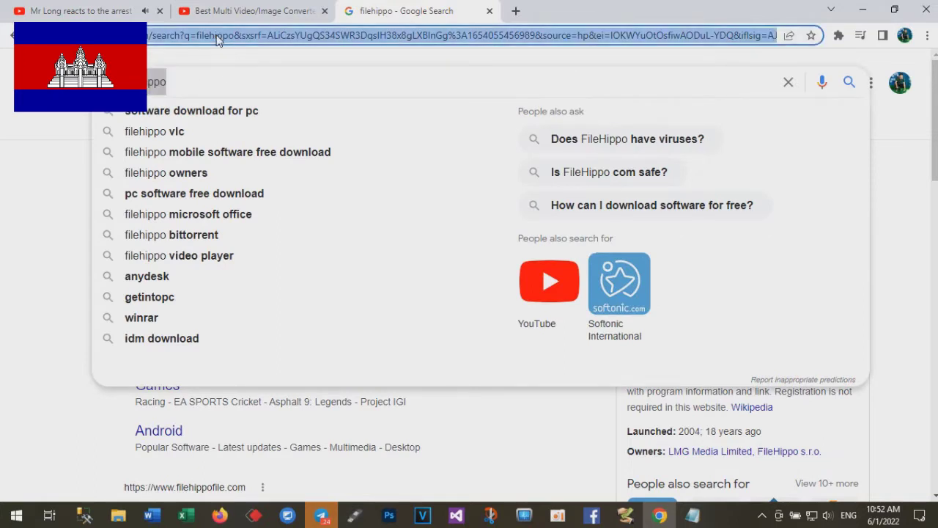
pyautogui.press('BackSpace')
pyautogui.write('ww')
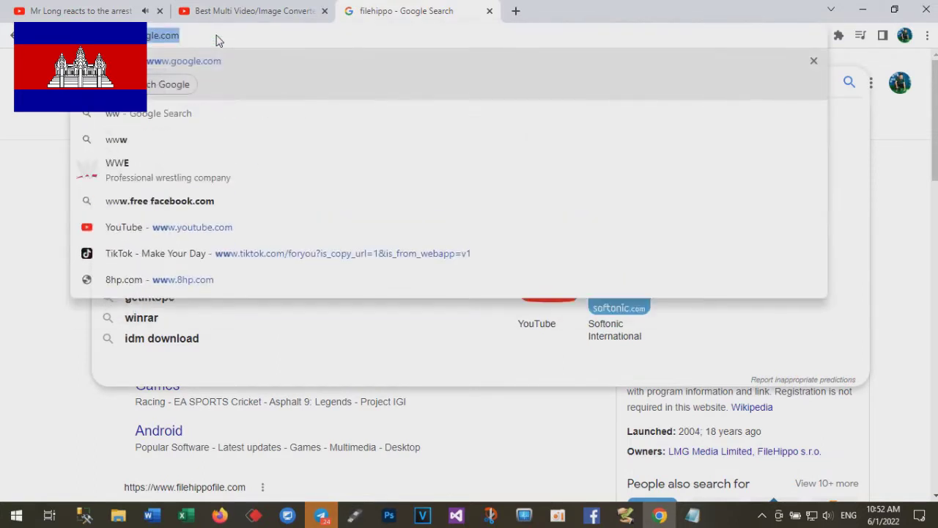
pyautogui.write('w.')
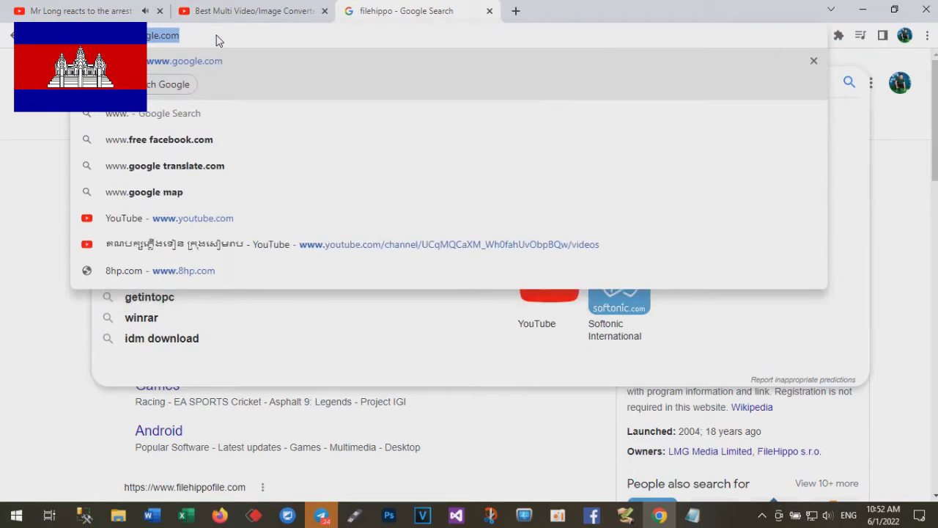
pyautogui.write('filehippo')
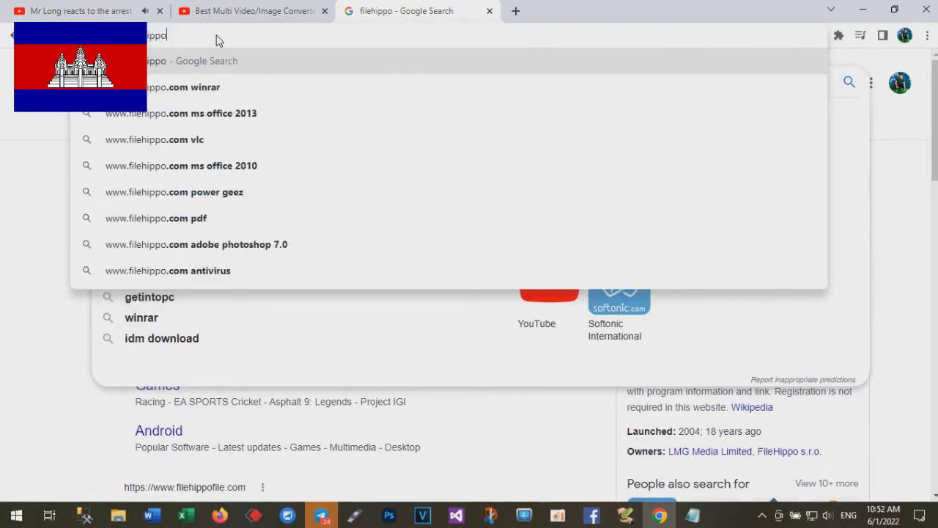
pyautogui.write('.com')
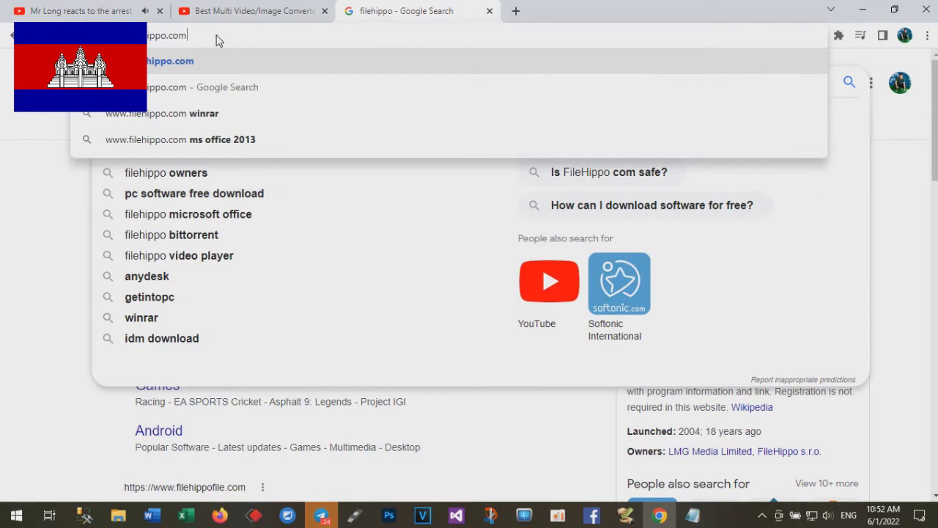
pyautogui.press('Return')
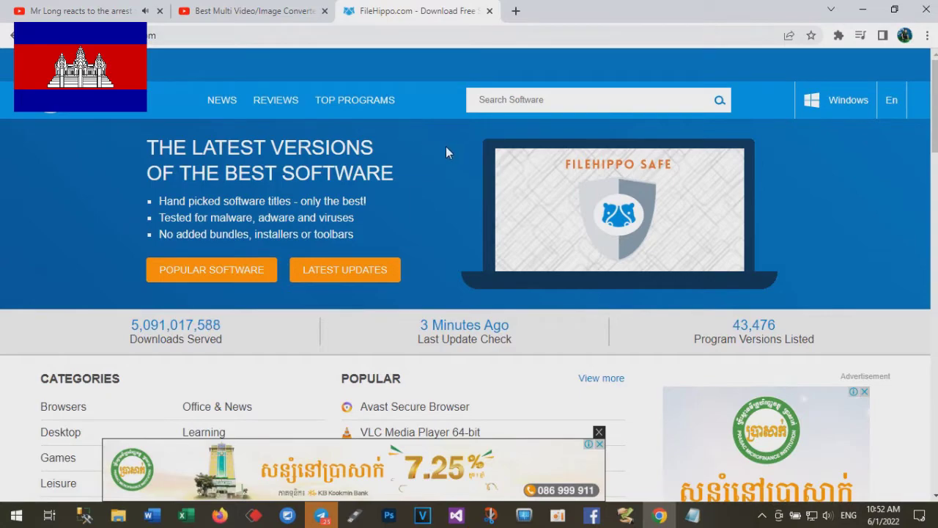
# Step: Examine the FileHippo home page, including its software categories, popular programs and news articles
pyautogui.scroll(-4, 443, 149)
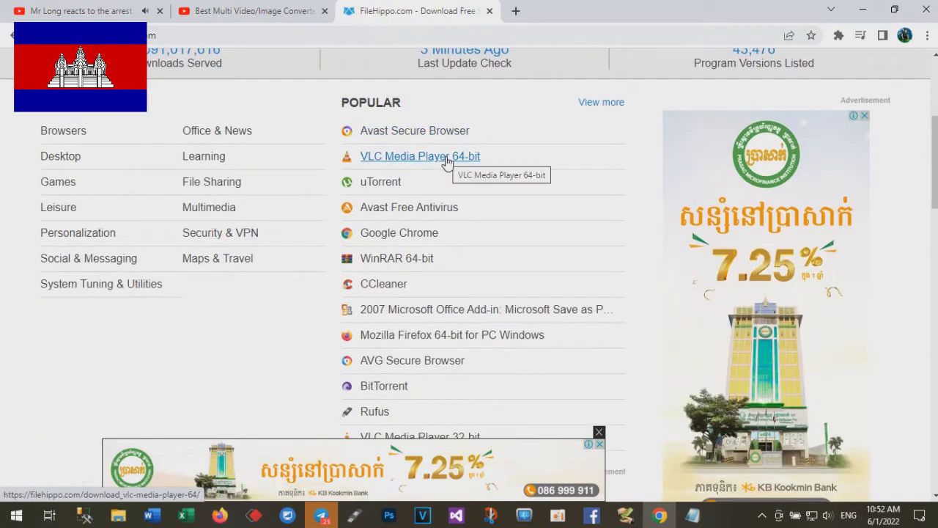
pyautogui.scroll(-5, 446, 162)
pyautogui.scroll(-2, 450, 165)
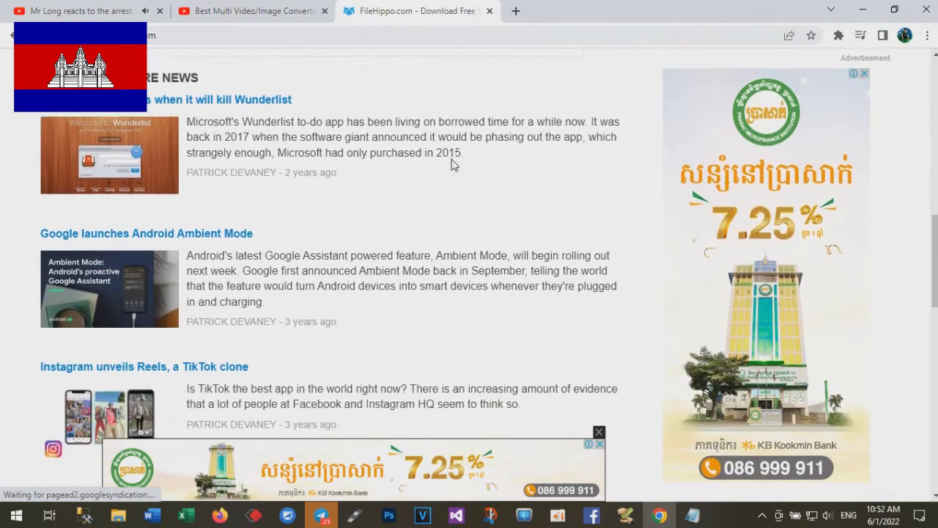
pyautogui.scroll(-2, 453, 165)
pyautogui.scroll(-7, 452, 161)
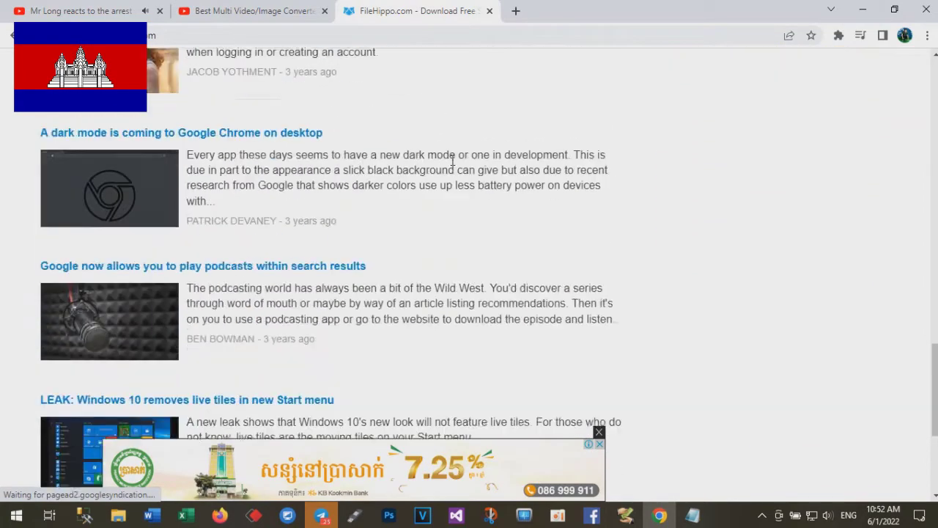
pyautogui.scroll(-4, 452, 162)
pyautogui.scroll(5, 452, 159)
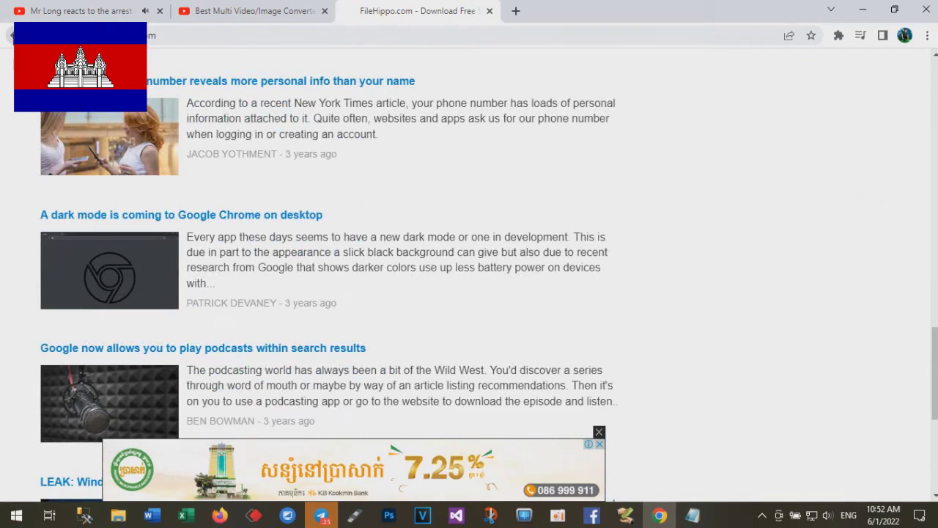
# Step: Return to the Google results for filehippo and open the "FileHippo - Download Free Software" result from filehippofile.com
pyautogui.hotkey('alt', 'Left')
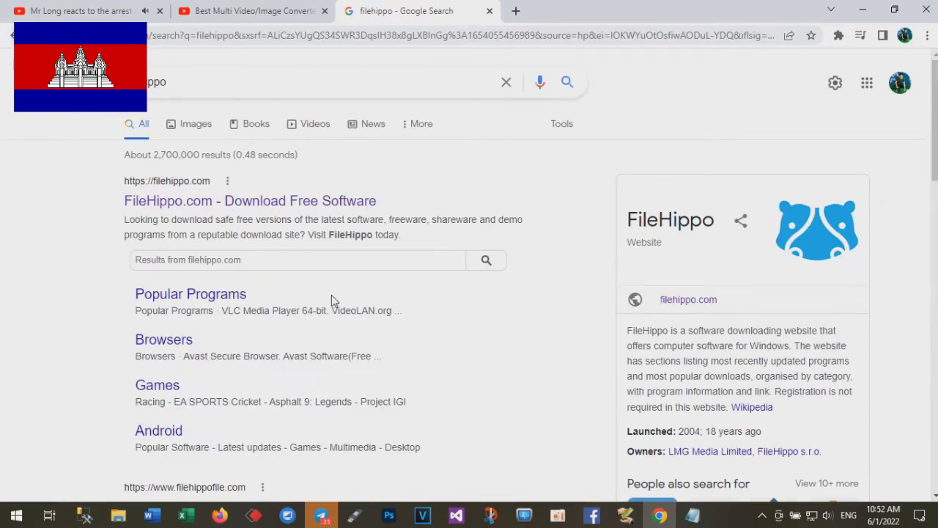
pyautogui.scroll(-5, 327, 297)
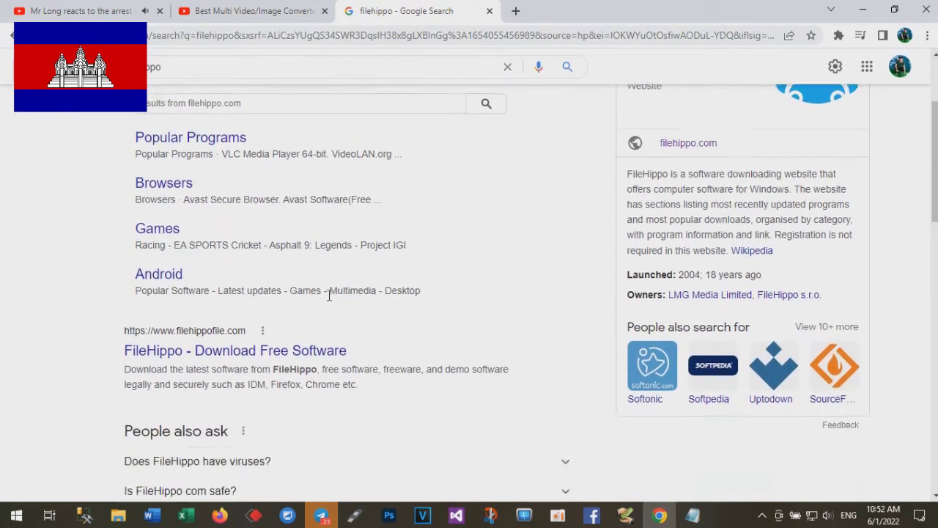
pyautogui.click(217, 164)
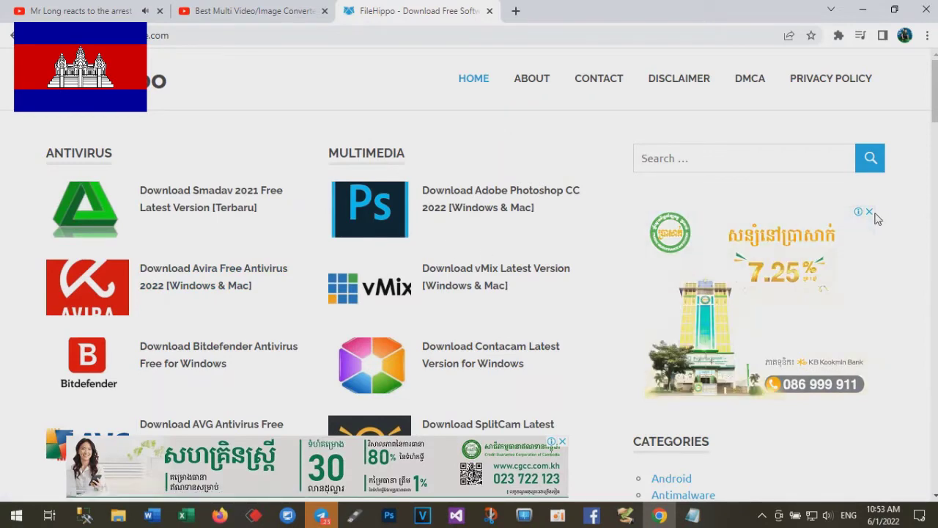
# Step: Look through the filehippofile.com home page, covering the antivirus, multimedia, browser and text editor downloads and the latest posts
pyautogui.scroll(-3, 261, 267)
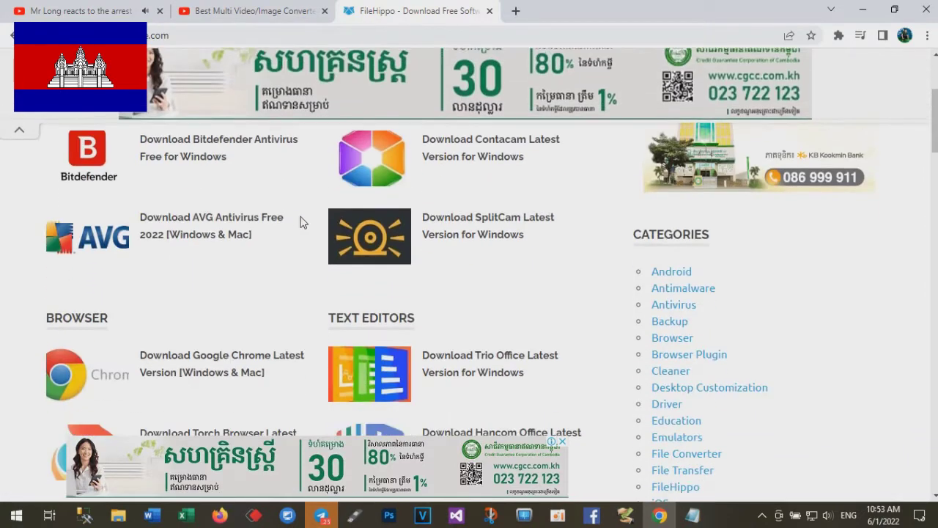
pyautogui.scroll(-4, 297, 222)
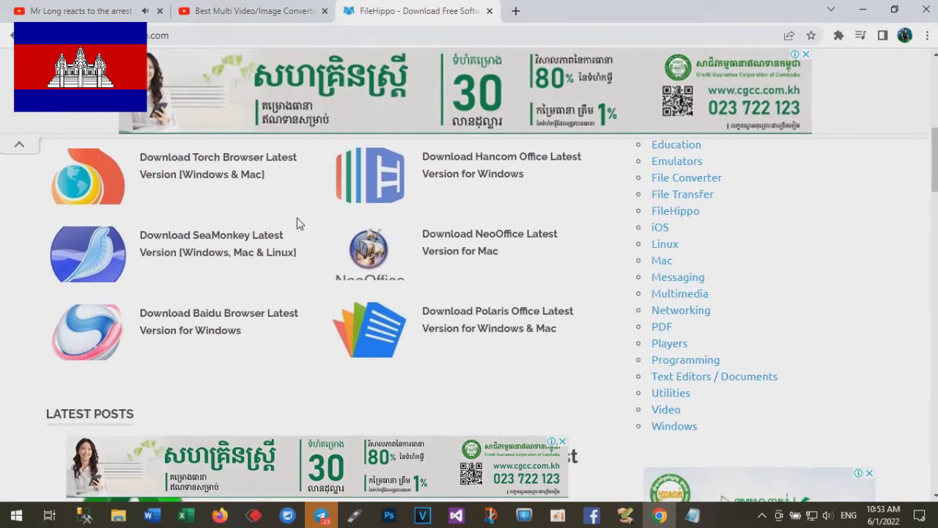
pyautogui.scroll(-3, 297, 224)
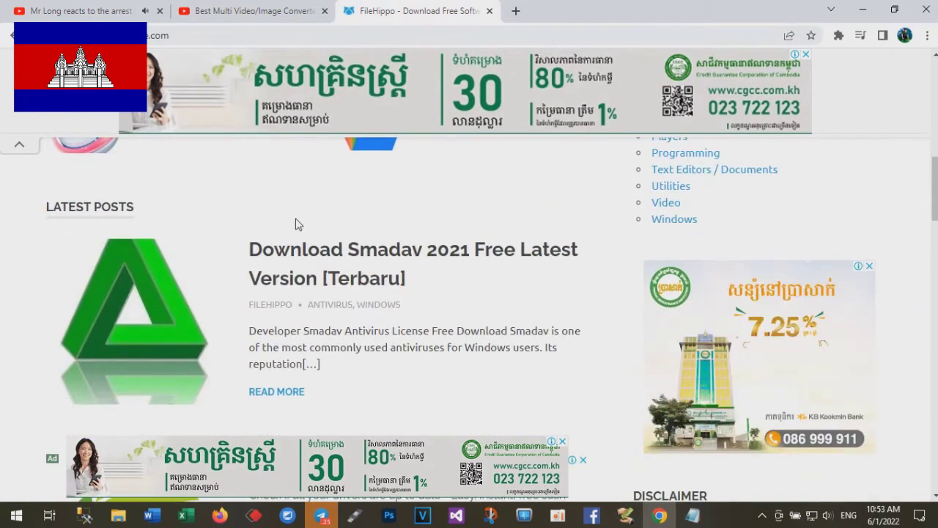
pyautogui.scroll(-3, 298, 224)
pyautogui.scroll(5, 300, 224)
pyautogui.scroll(-1, 304, 223)
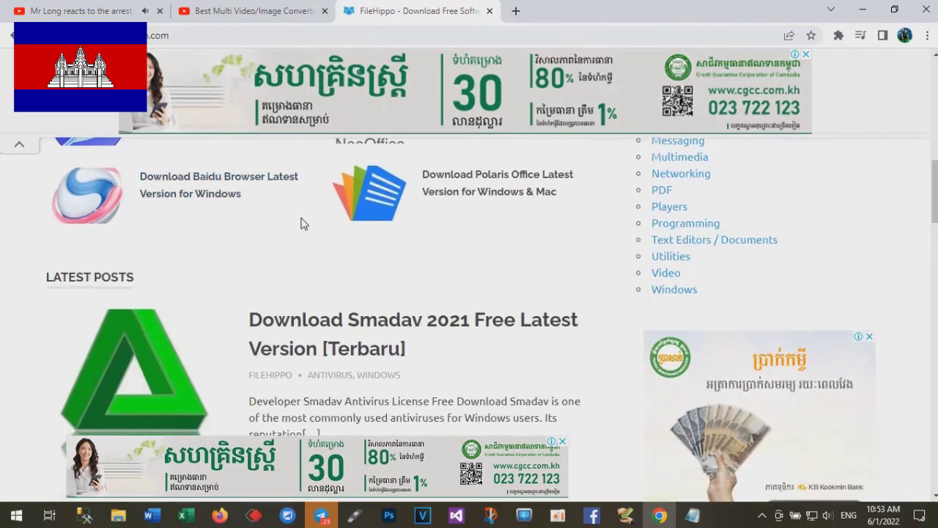
pyautogui.scroll(-2, 304, 224)
pyautogui.scroll(-2, 304, 224)
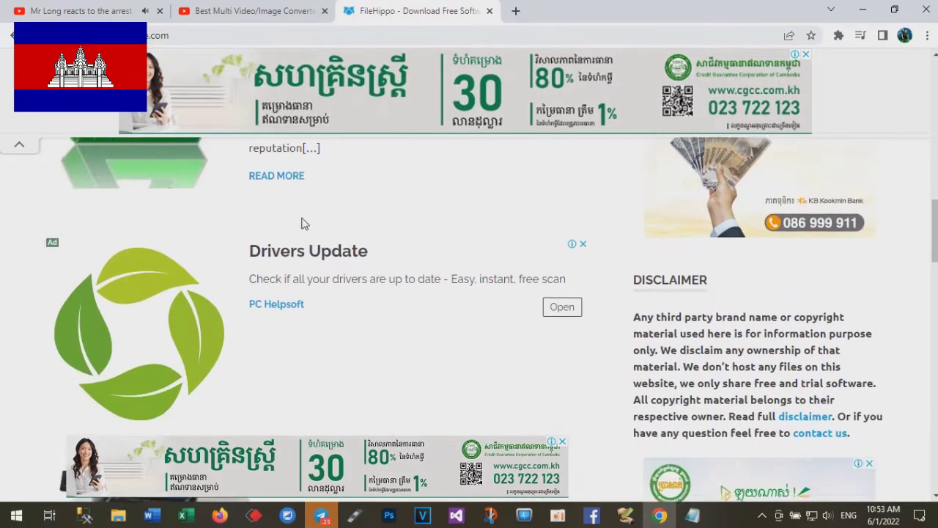
pyautogui.scroll(-3, 305, 223)
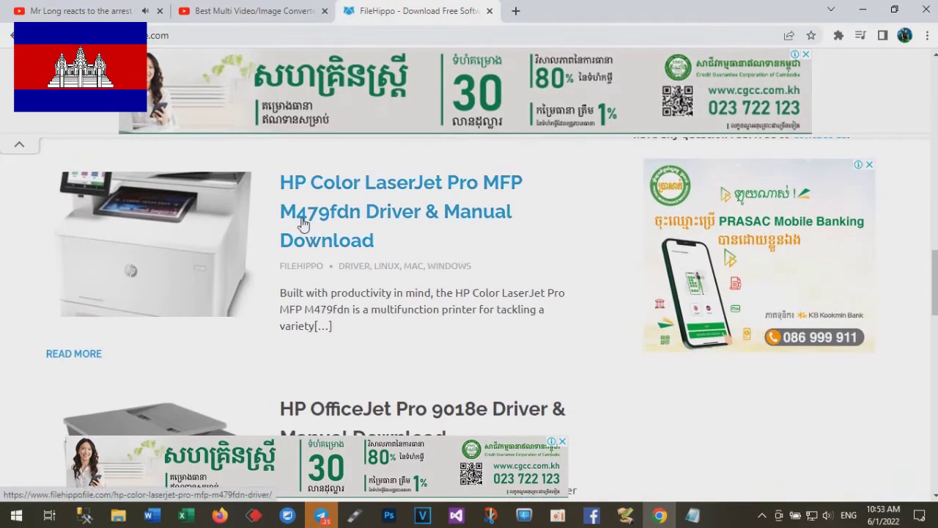
pyautogui.scroll(-3, 301, 224)
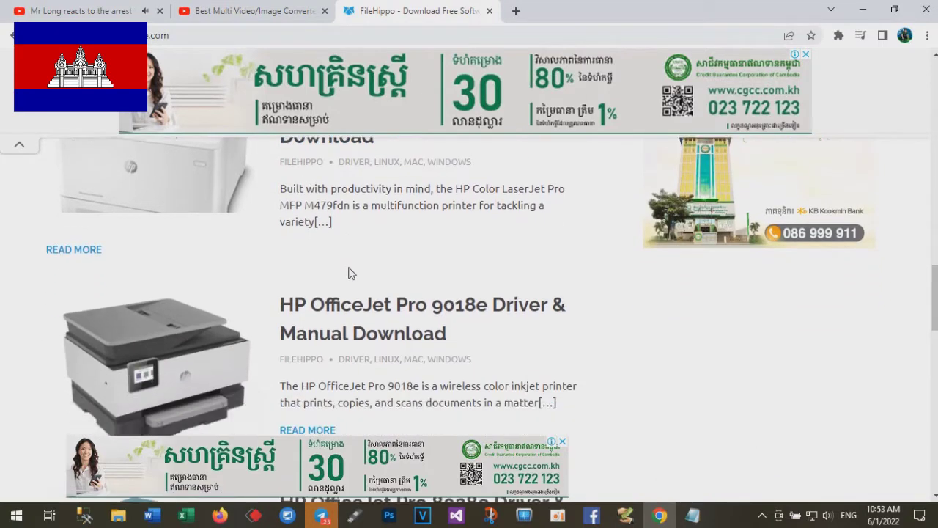
pyautogui.scroll(-3, 348, 272)
pyautogui.scroll(-2, 346, 266)
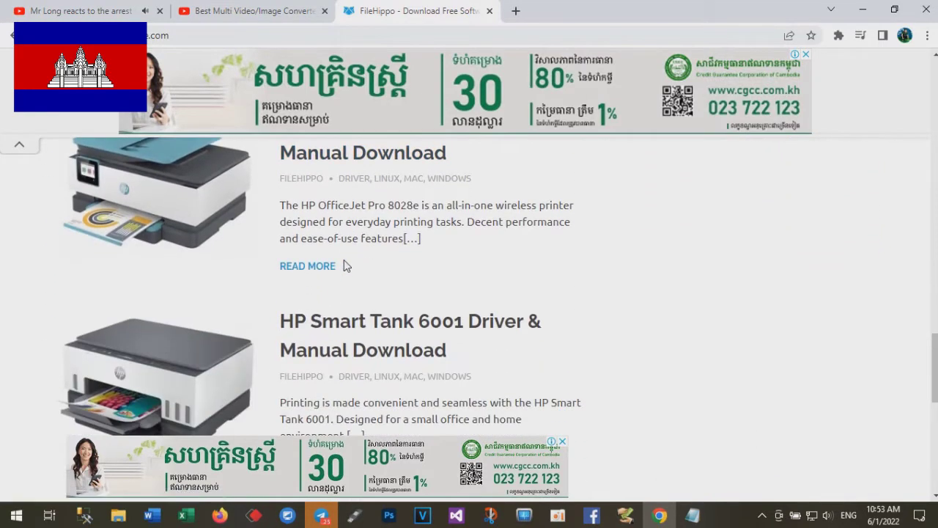
pyautogui.scroll(-5, 343, 261)
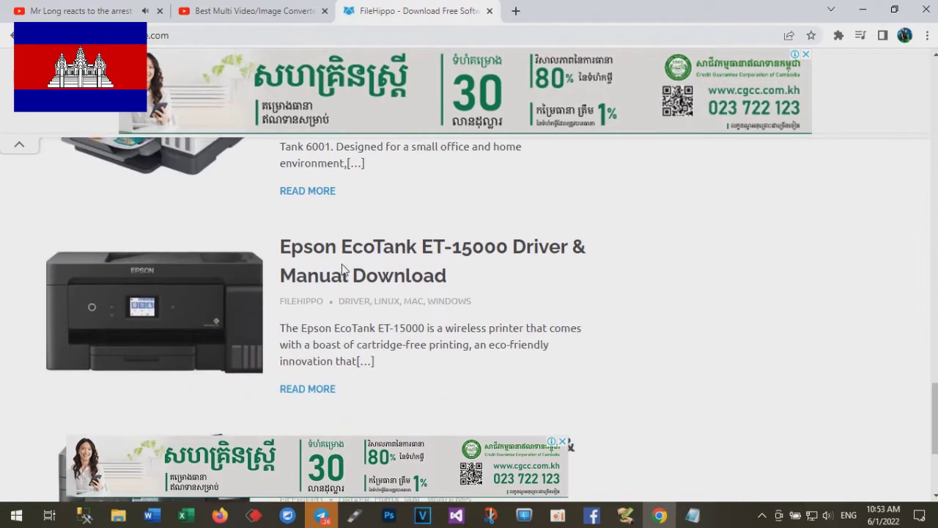
pyautogui.scroll(-2, 342, 269)
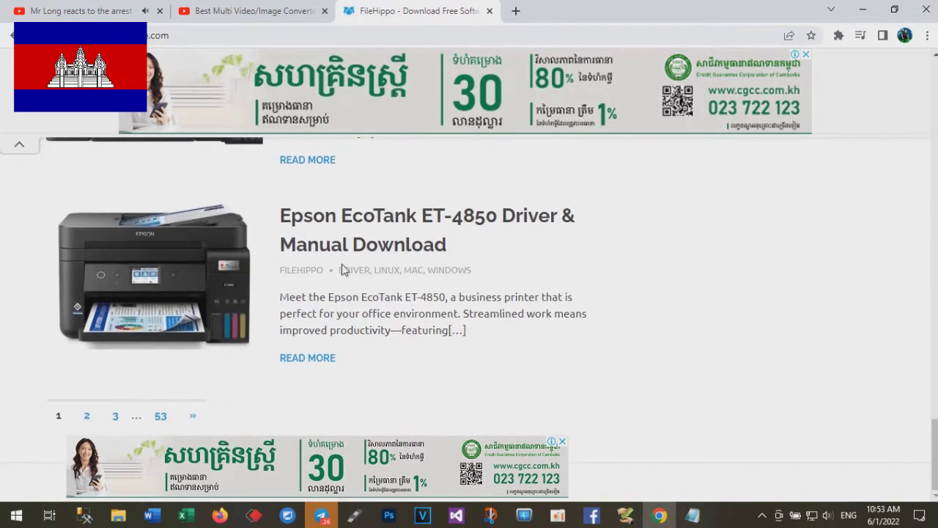
# Step: Open page 2 of the latest posts, dismiss the advertisement and look through the printer driver listings
pyautogui.click(89, 419)
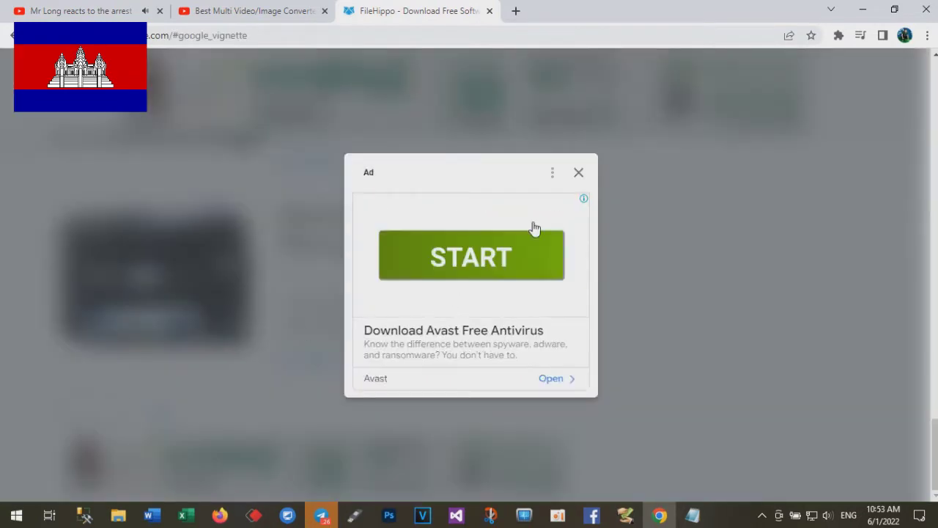
pyautogui.click(578, 172)
pyautogui.scroll(-5, 403, 311)
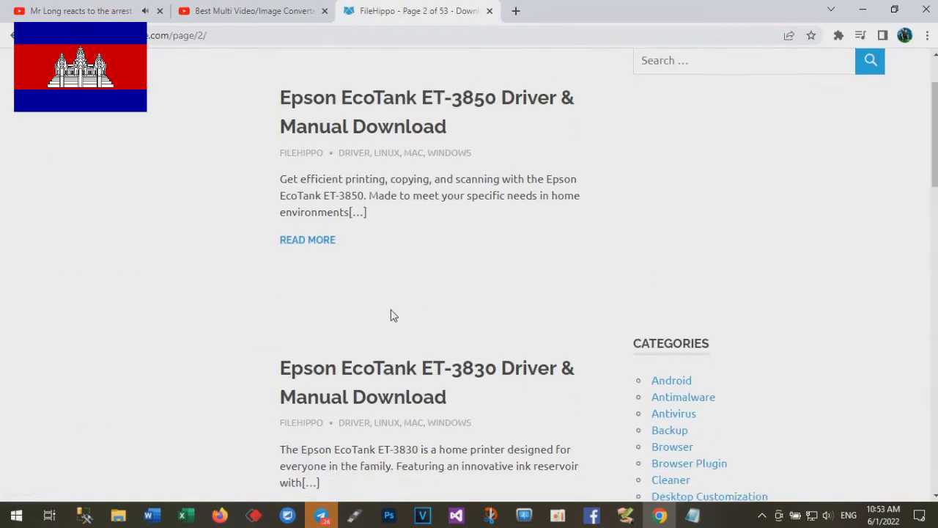
pyautogui.scroll(-10, 392, 314)
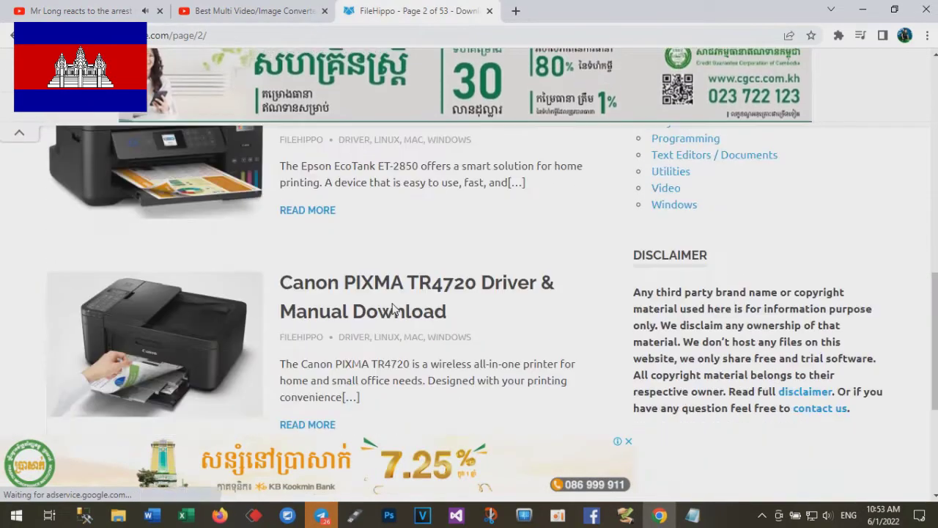
pyautogui.scroll(-3, 392, 308)
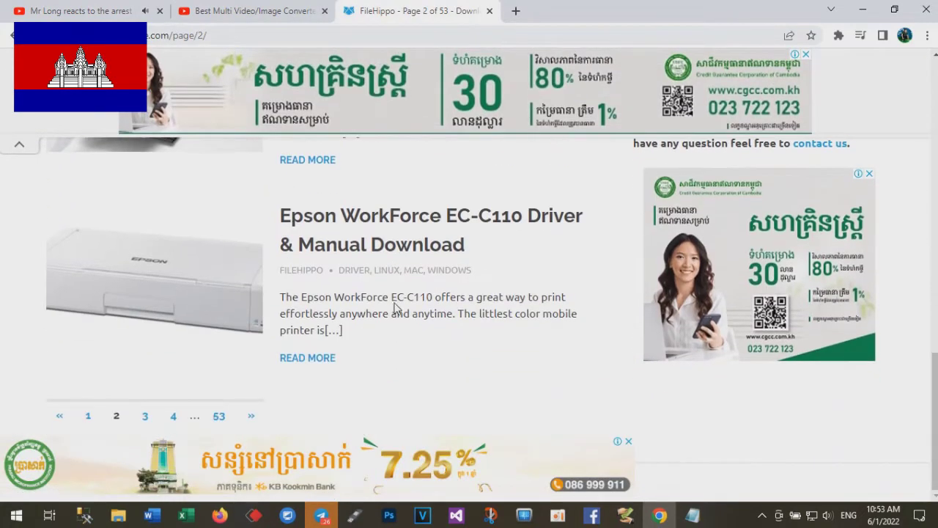
pyautogui.scroll(12, 392, 308)
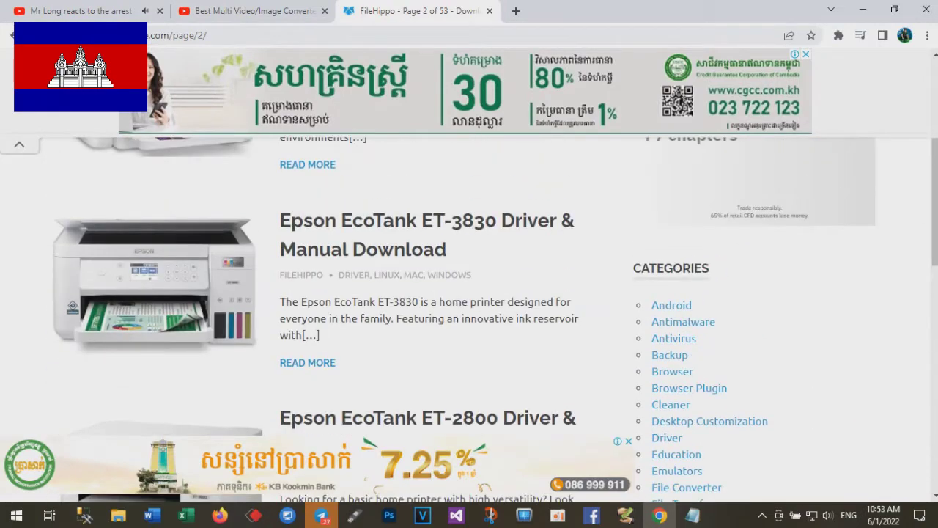
# Step: Return to the Google results for filehippo and look through the remaining search results
pyautogui.hotkey('alt', 'Left')
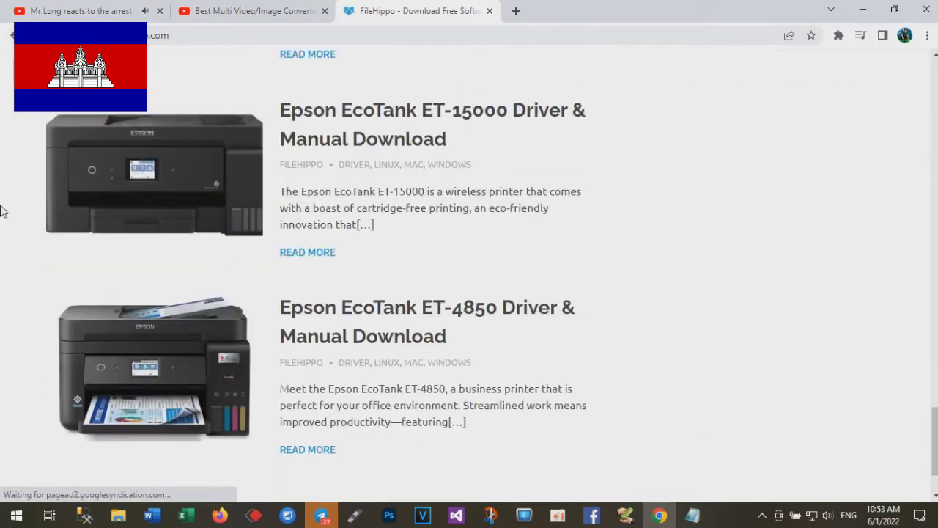
pyautogui.hotkey('alt', 'Left')
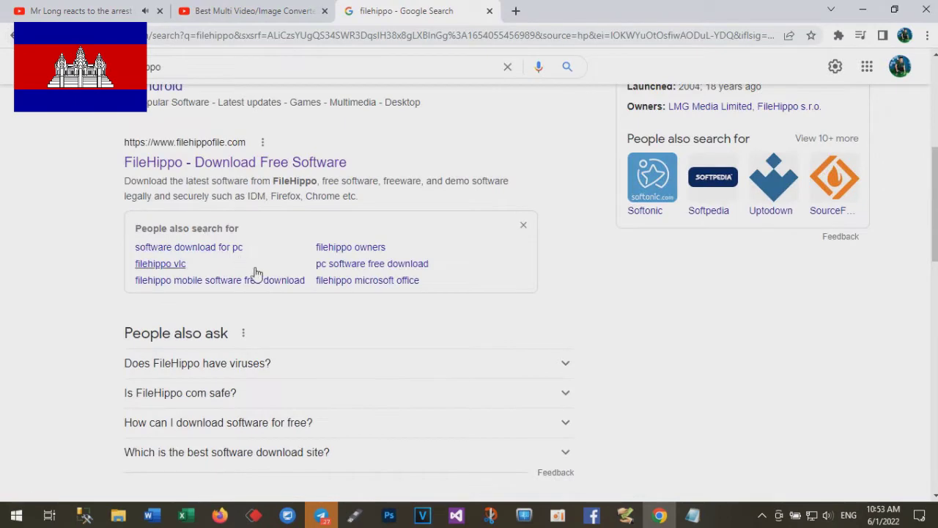
pyautogui.scroll(-6, 240, 262)
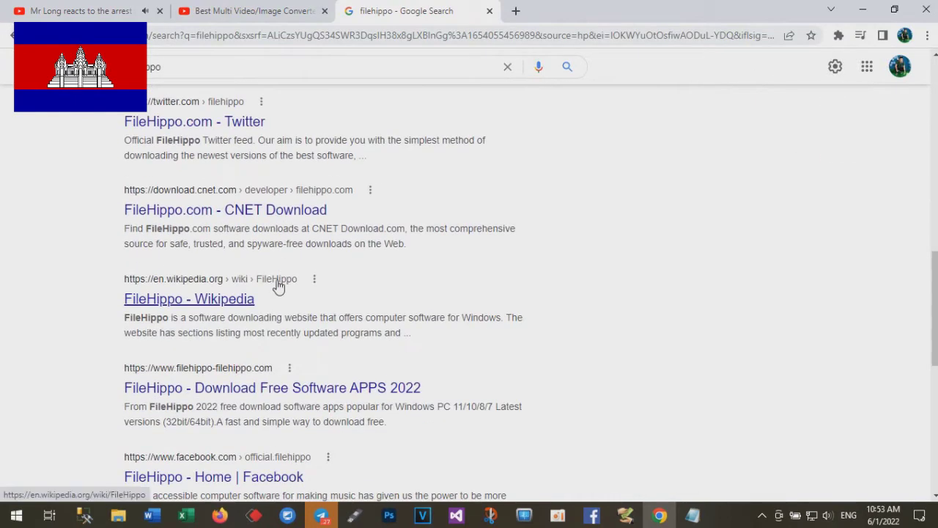
pyautogui.scroll(-2, 267, 291)
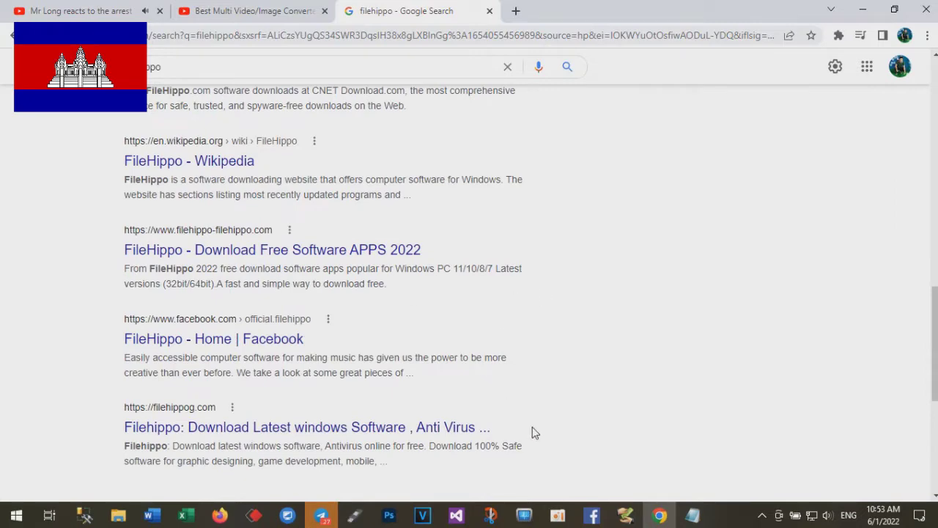
pyautogui.click(557, 514)
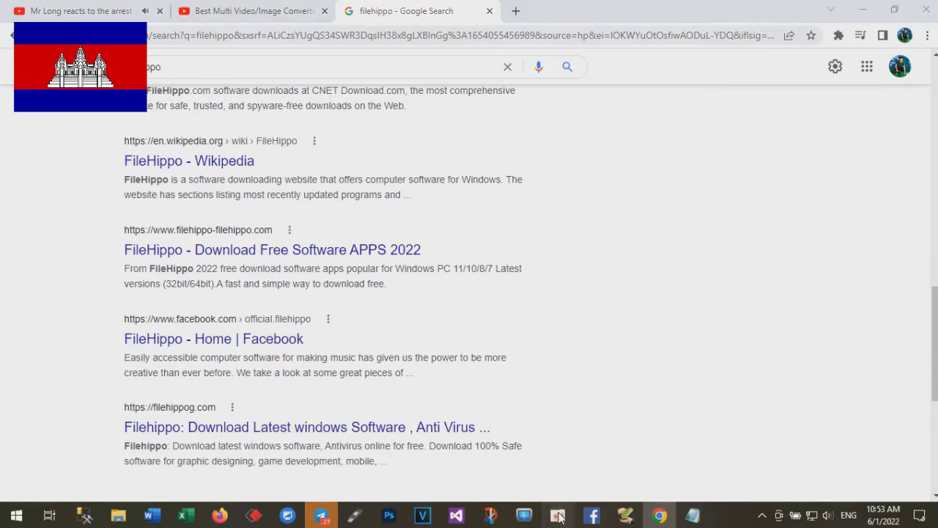
pyautogui.click(290, 186)
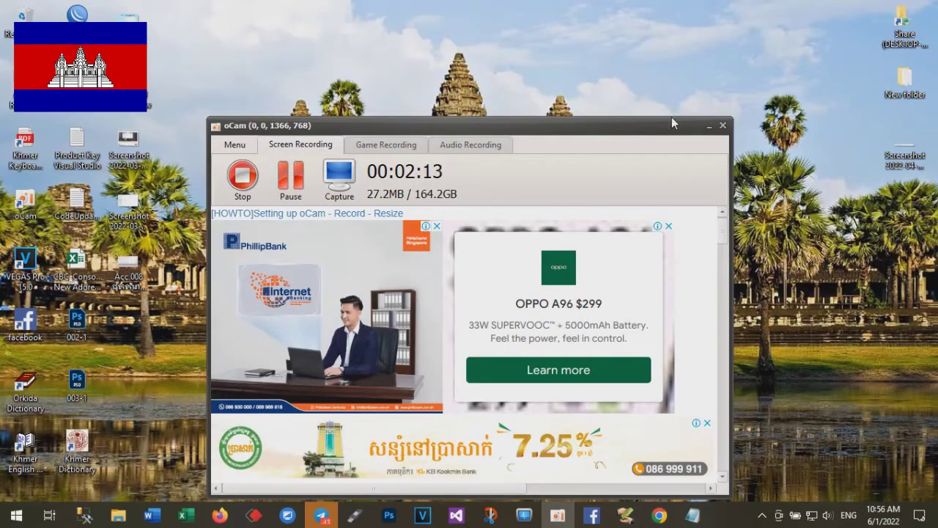
# Step: Minimize the oCam window, switch to Chrome and search the FileHippo site for "filehippo"
pyautogui.click(709, 127)
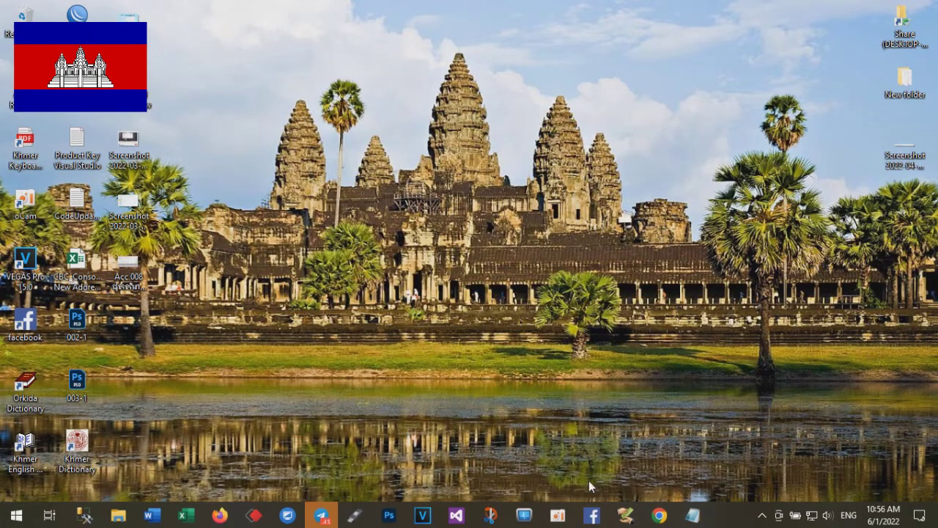
pyautogui.click(659, 515)
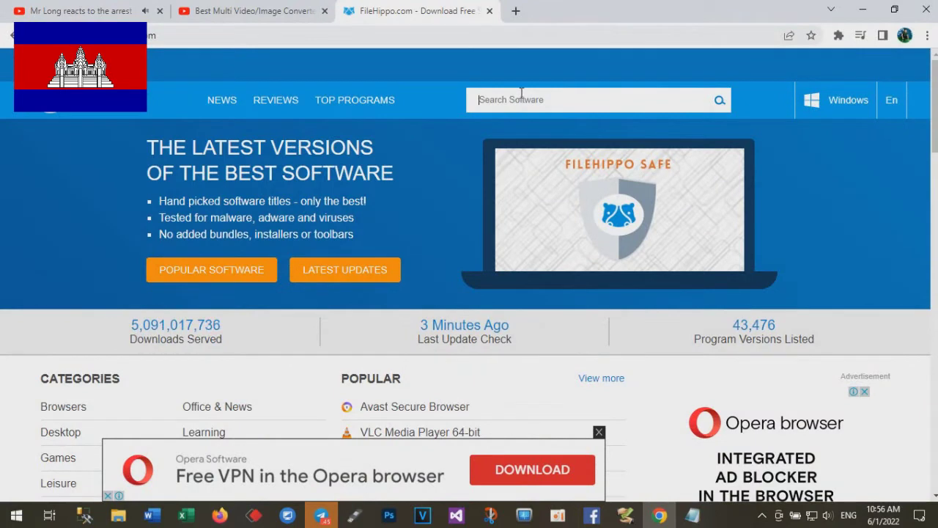
pyautogui.click(521, 94)
pyautogui.write('filehippo')
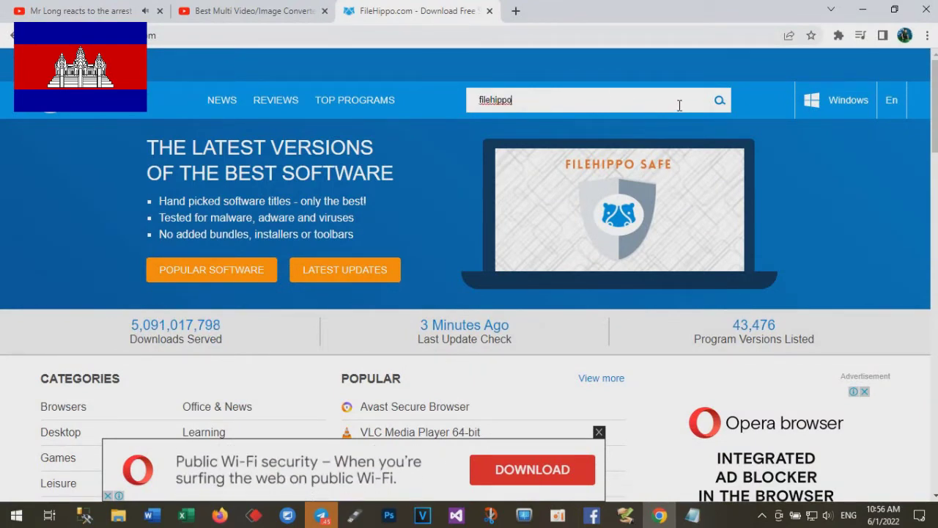
pyautogui.click(718, 103)
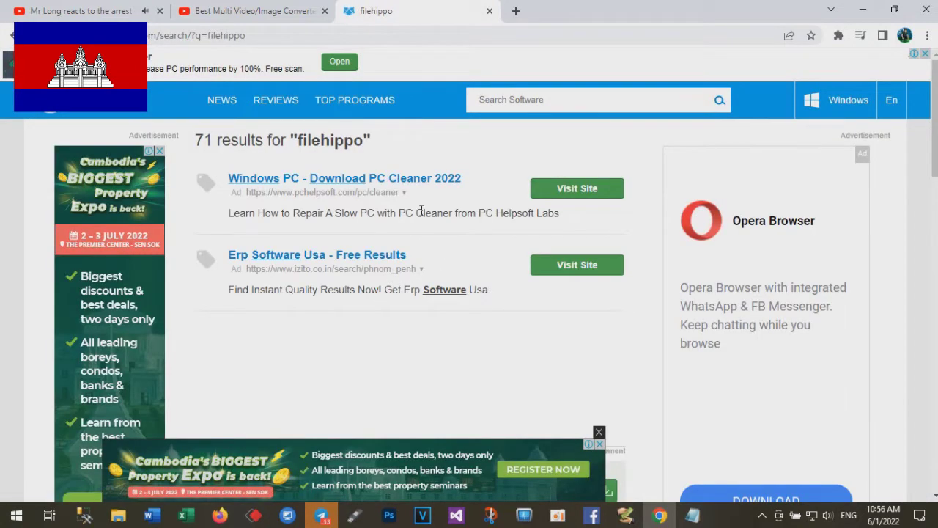
# Step: Look through the first page of FileHippo search results for "filehippo", dismissing the banner advertisement
pyautogui.scroll(-6, 422, 211)
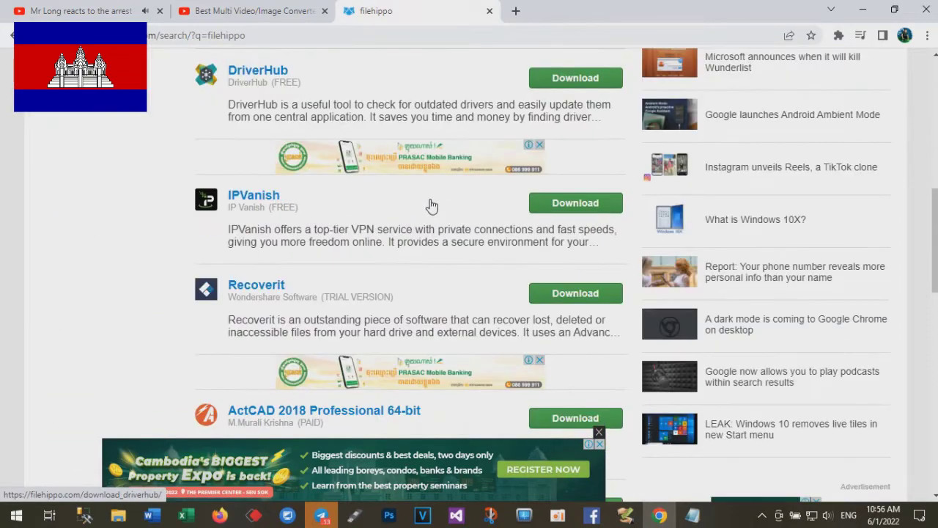
pyautogui.scroll(-5, 431, 206)
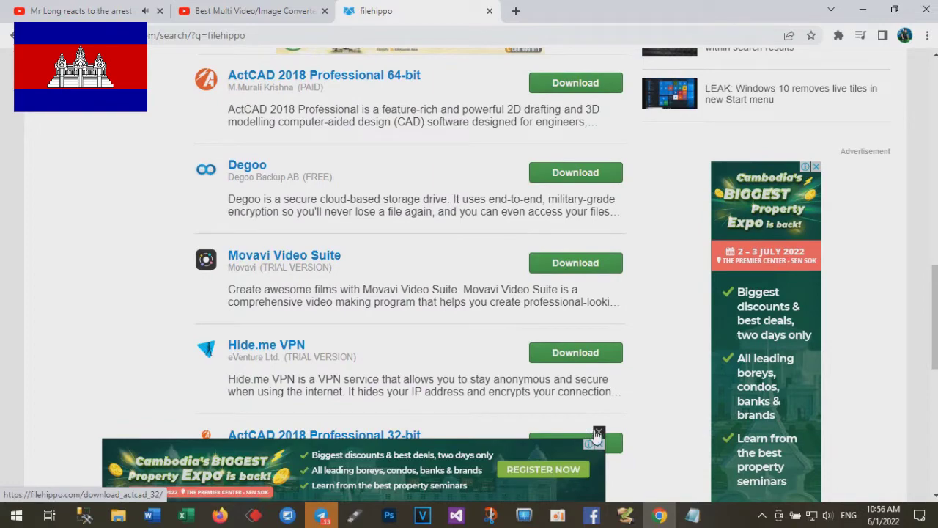
pyautogui.click(598, 433)
pyautogui.scroll(-3, 406, 275)
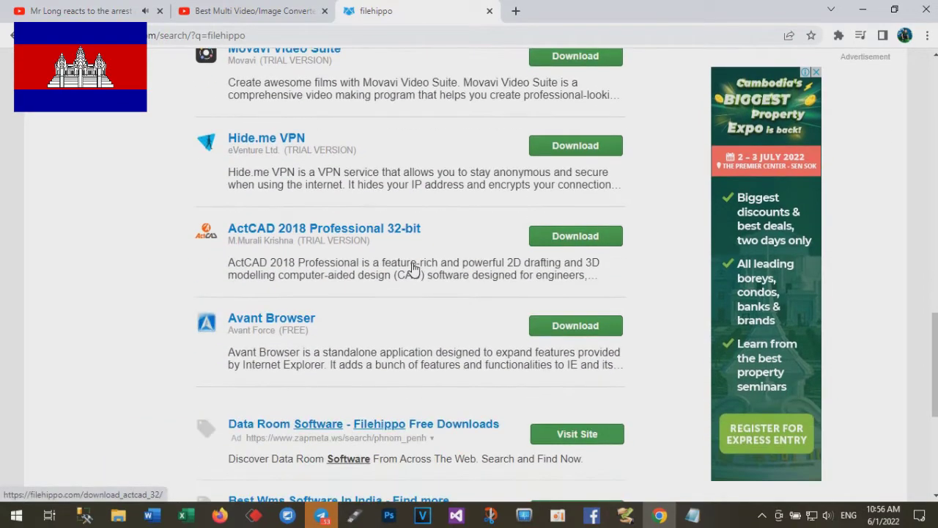
pyautogui.scroll(-5, 414, 267)
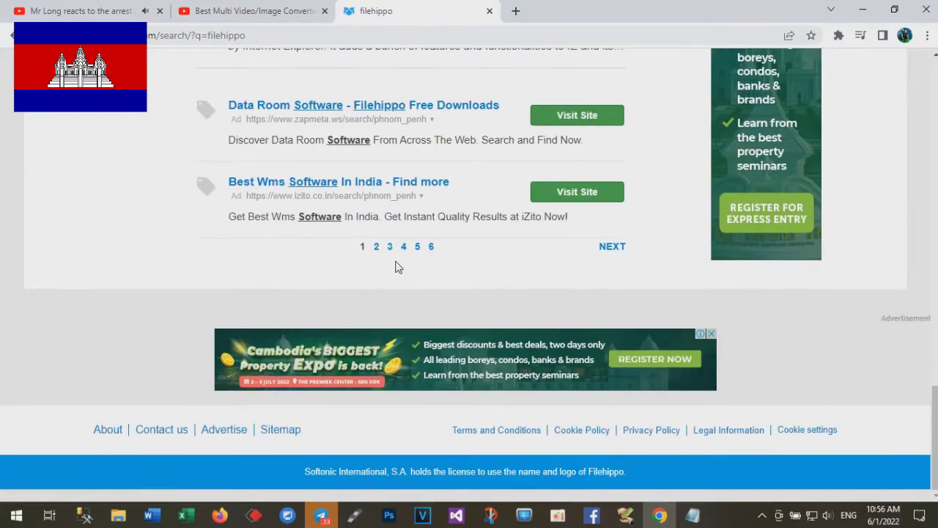
pyautogui.scroll(4, 395, 268)
pyautogui.scroll(10, 405, 263)
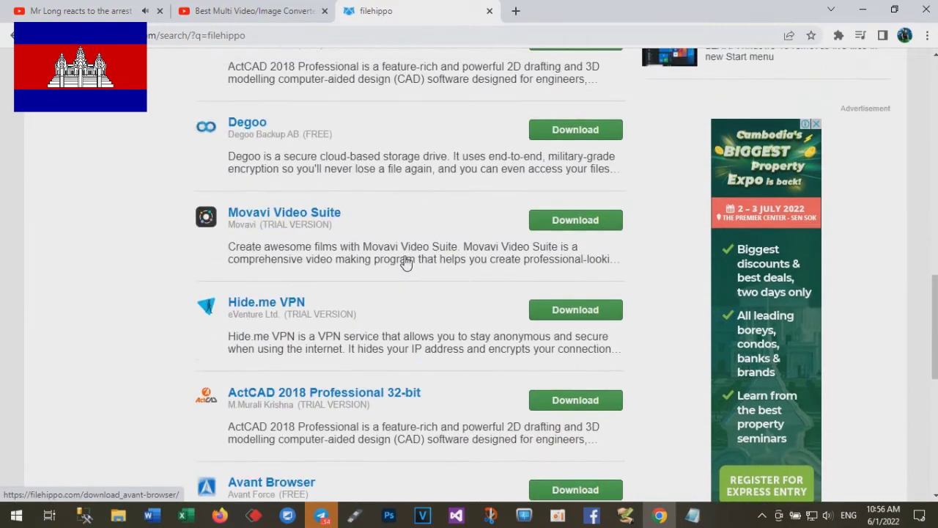
pyautogui.scroll(4, 408, 260)
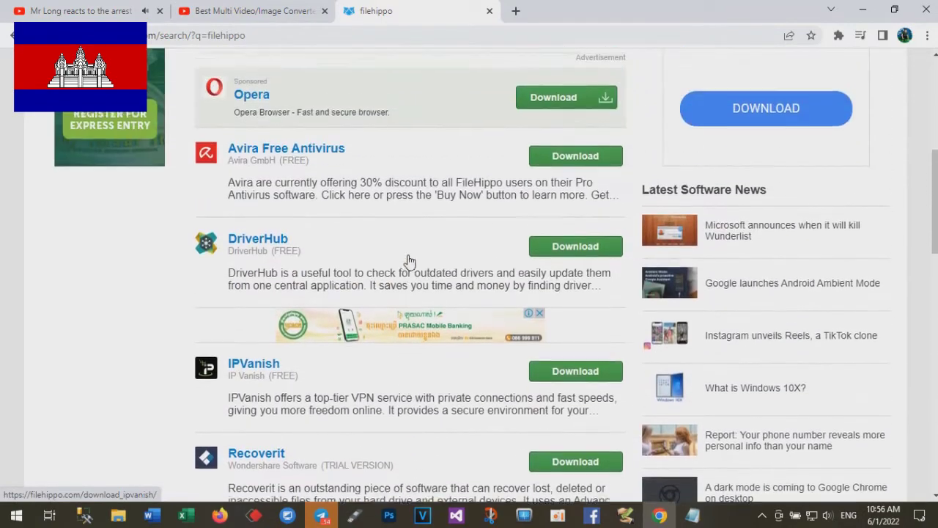
pyautogui.scroll(-3, 408, 260)
pyautogui.scroll(-8, 408, 260)
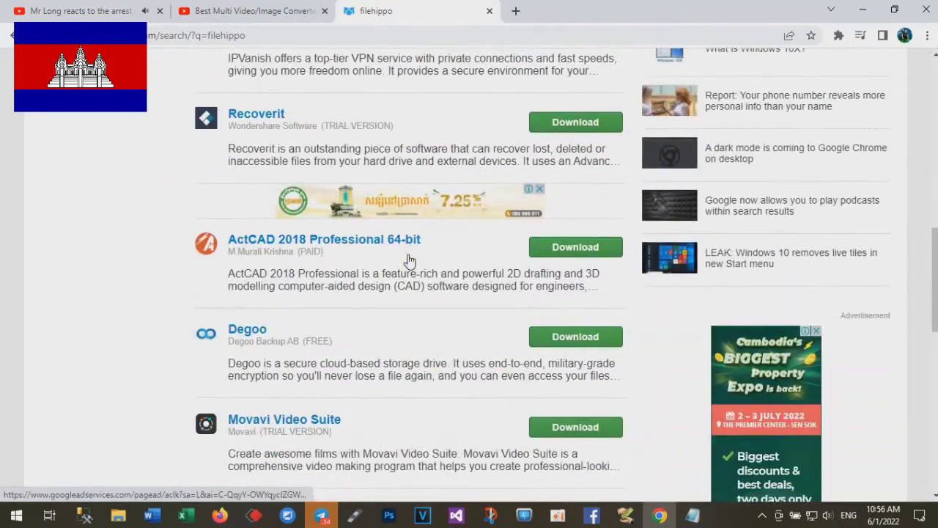
pyautogui.scroll(-4, 409, 260)
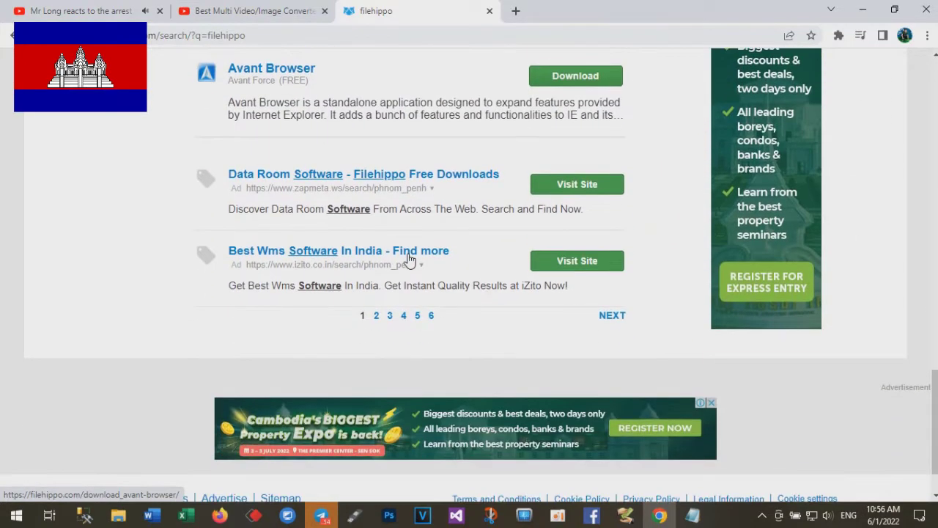
# Step: Open page 2 of the "filehippo" results, dismiss the banner advertisement and look through the listed programs
pyautogui.click(378, 316)
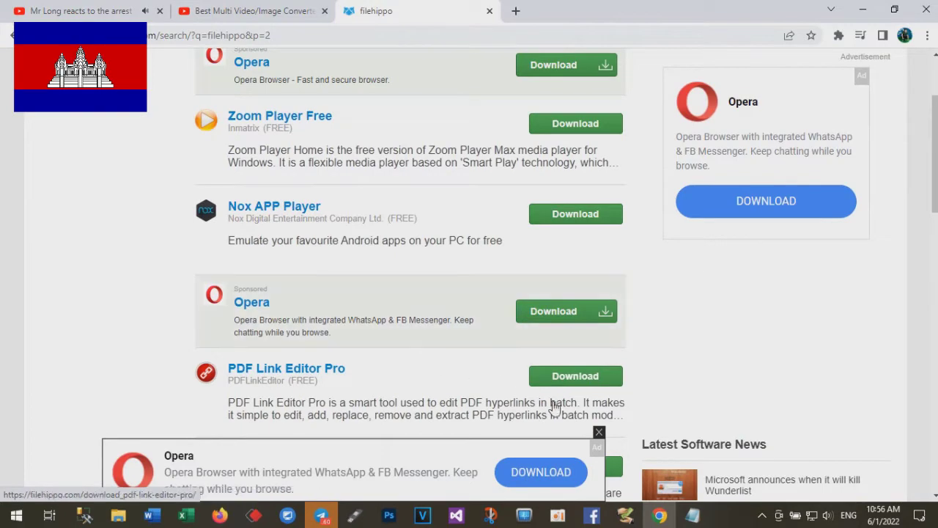
pyautogui.click(599, 431)
pyautogui.scroll(-6, 401, 277)
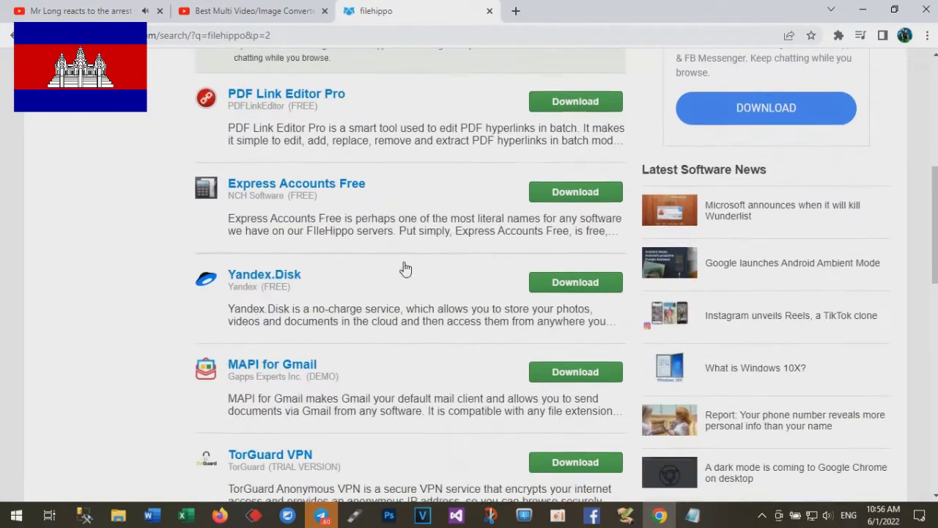
pyautogui.scroll(-4, 452, 213)
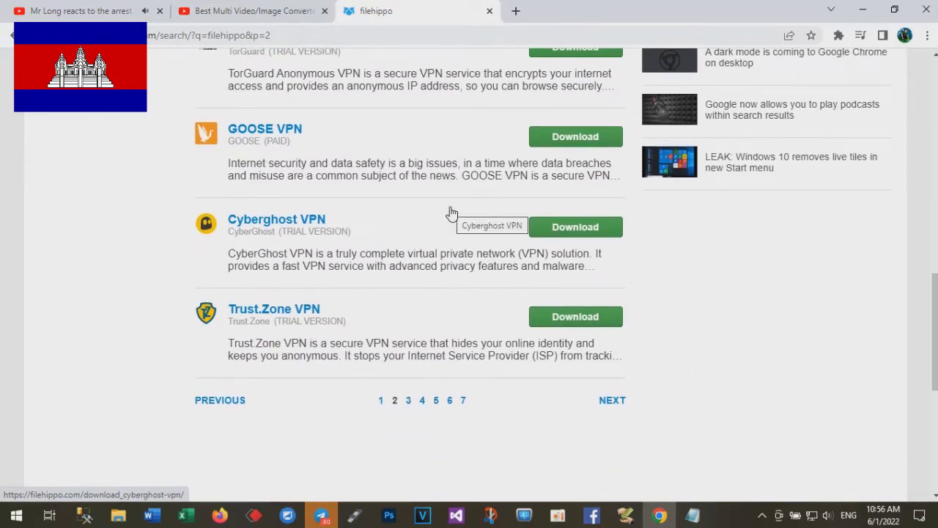
pyautogui.scroll(1, 451, 213)
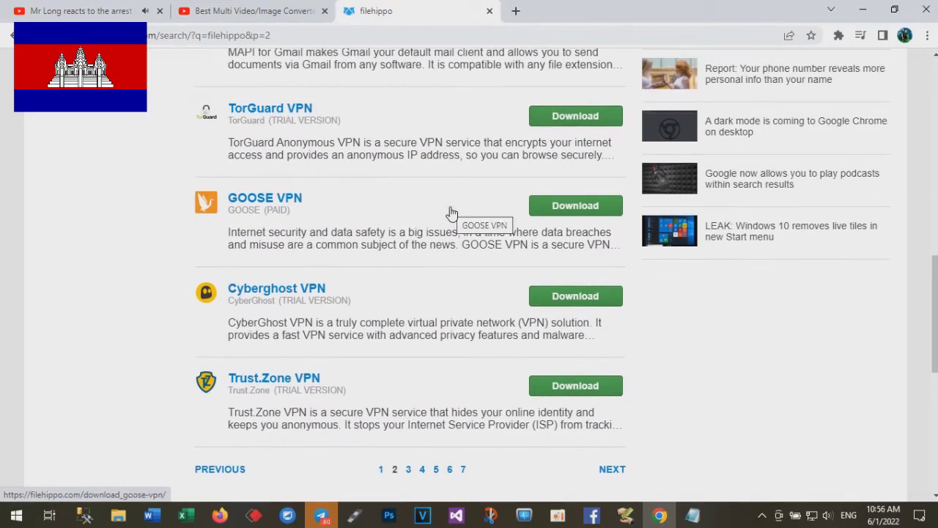
pyautogui.scroll(-1, 451, 214)
pyautogui.scroll(-3, 451, 213)
pyautogui.scroll(8, 451, 213)
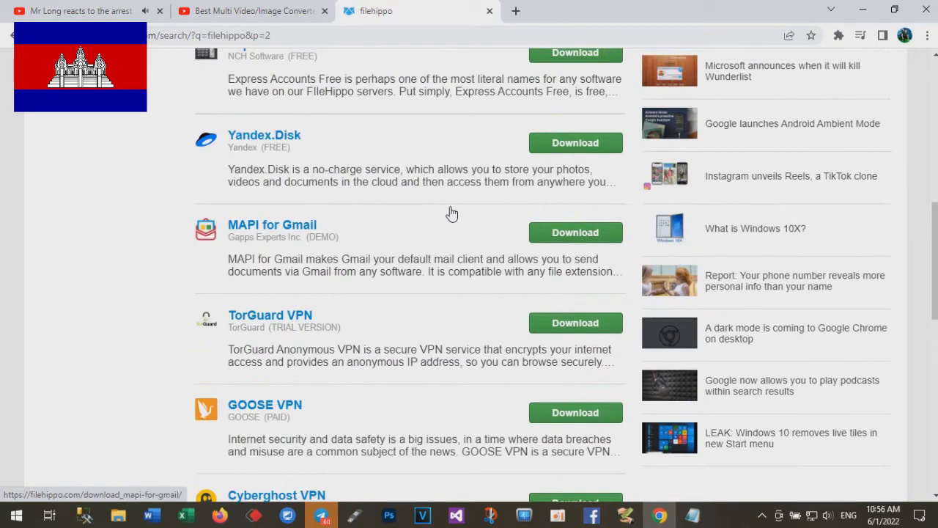
pyautogui.scroll(5, 452, 213)
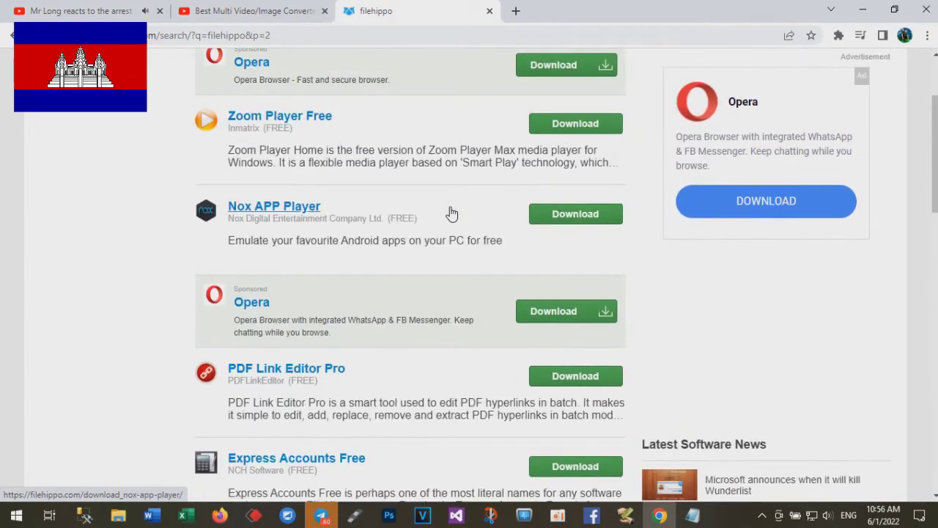
pyautogui.scroll(1, 451, 214)
pyautogui.scroll(-15, 450, 211)
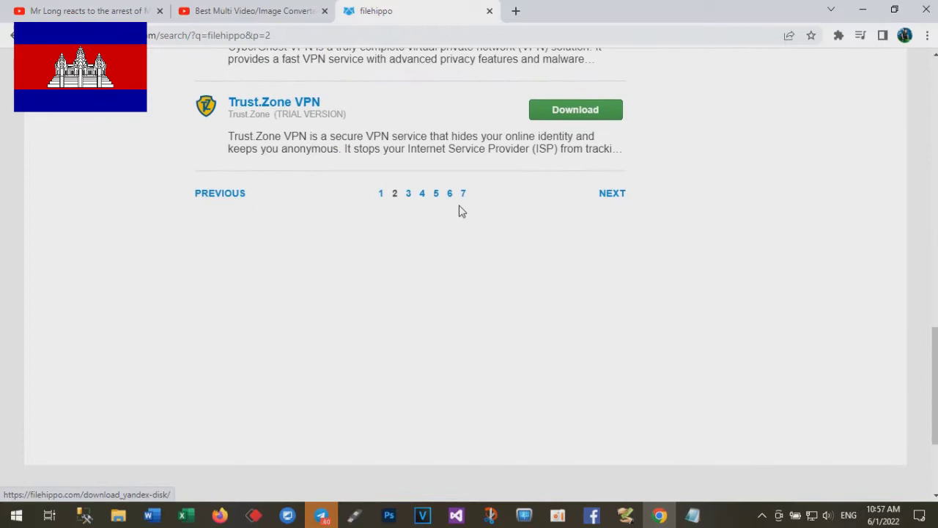
# Step: Open page 3 of the "filehippo" results and look through the listed programs
pyautogui.click(408, 195)
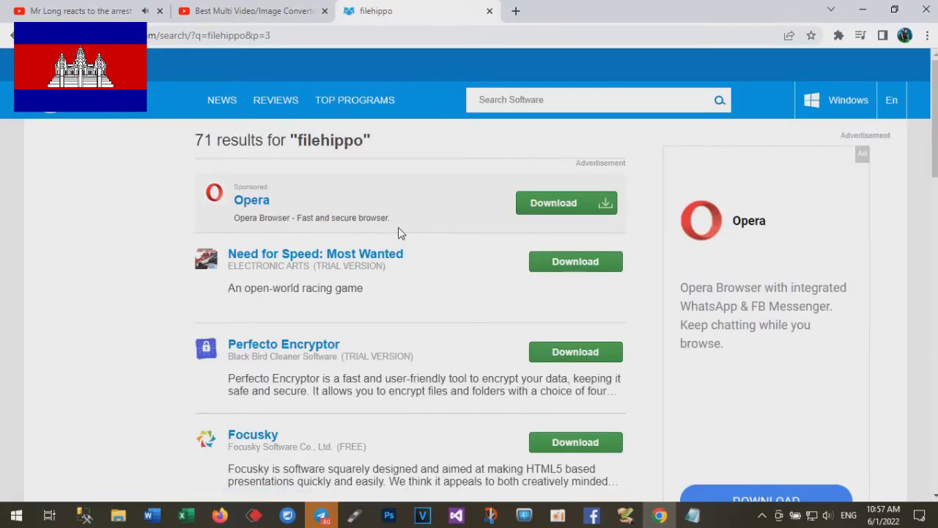
pyautogui.scroll(-6, 400, 232)
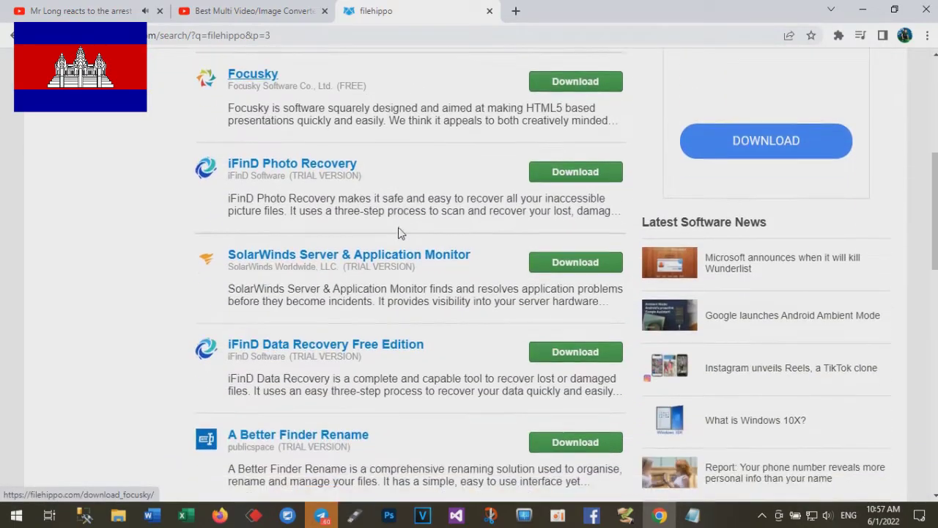
pyautogui.scroll(-5, 400, 232)
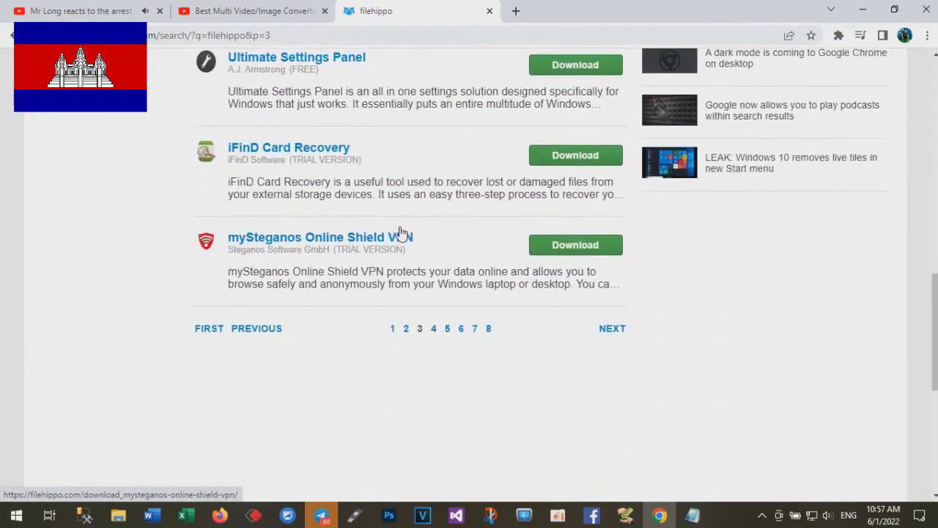
pyautogui.scroll(11, 396, 232)
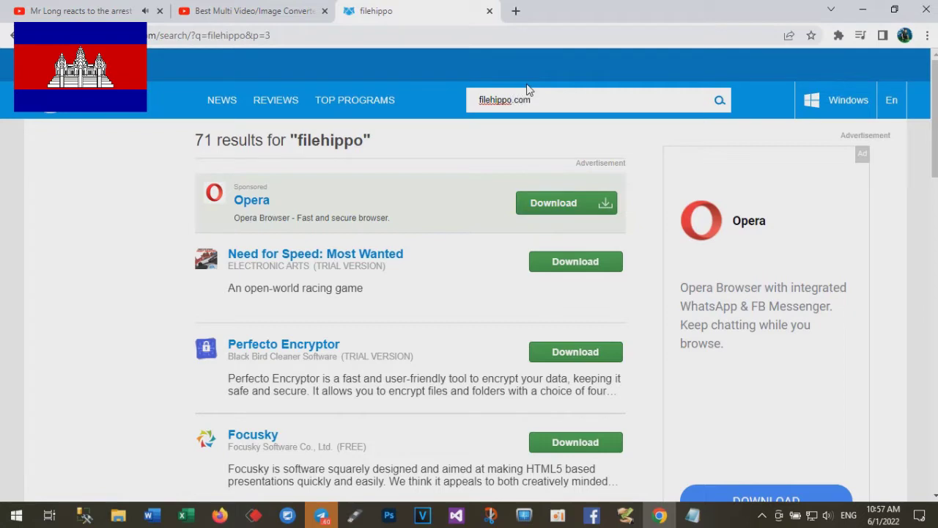
# Step: Search the FileHippo site for "filehippo.com" and look through the first page of listed programs
pyautogui.press('Return')
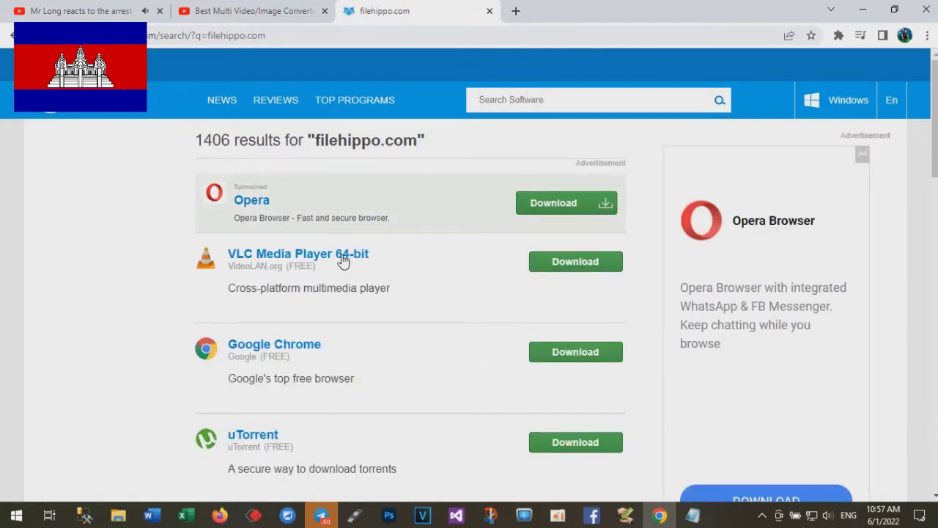
pyautogui.scroll(-2, 319, 263)
pyautogui.scroll(-5, 322, 261)
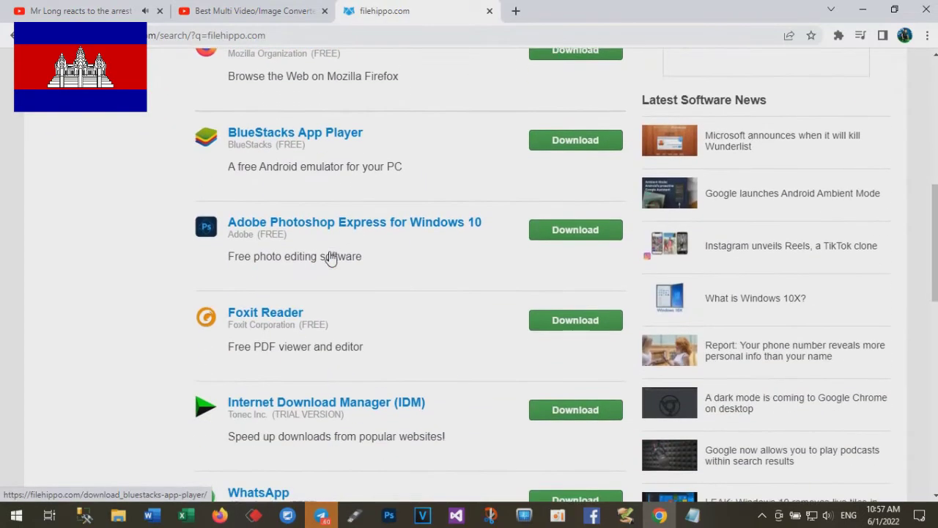
pyautogui.scroll(-4, 329, 257)
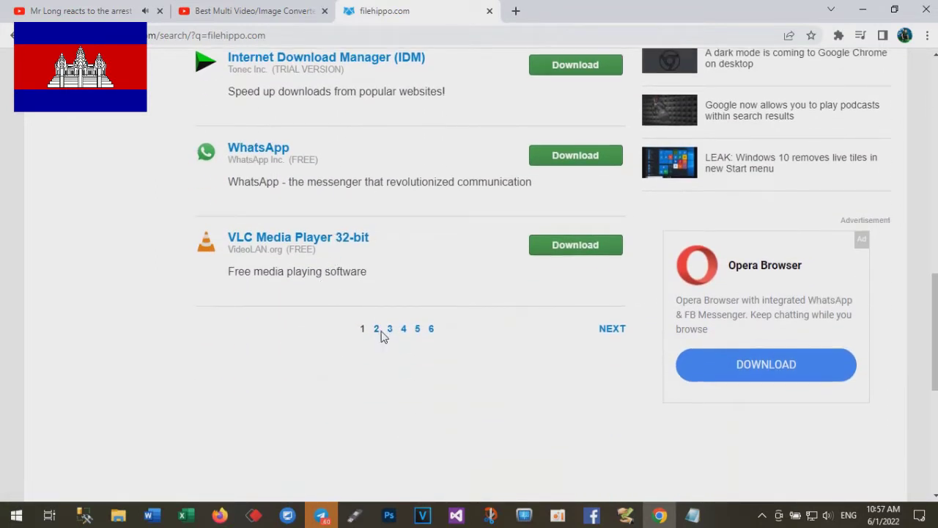
# Step: Open page 2 of the "filehippo.com" results, dismiss the banner advertisement and look for Format Factory
pyautogui.click(377, 330)
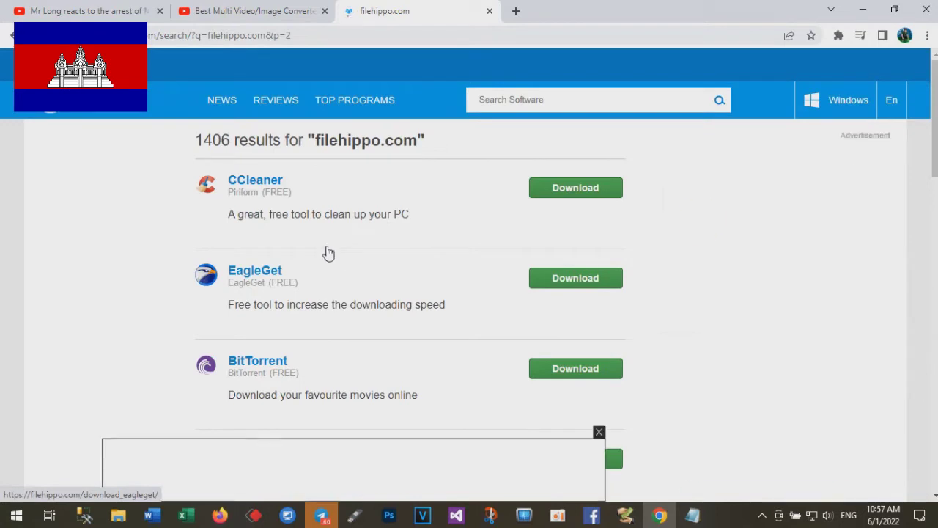
pyautogui.scroll(-2, 330, 252)
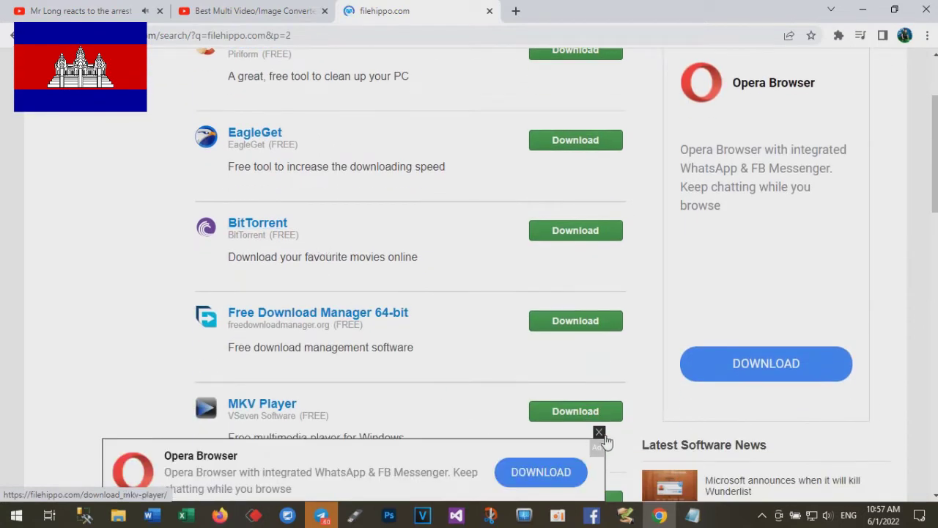
pyautogui.click(598, 432)
pyautogui.scroll(-3, 371, 316)
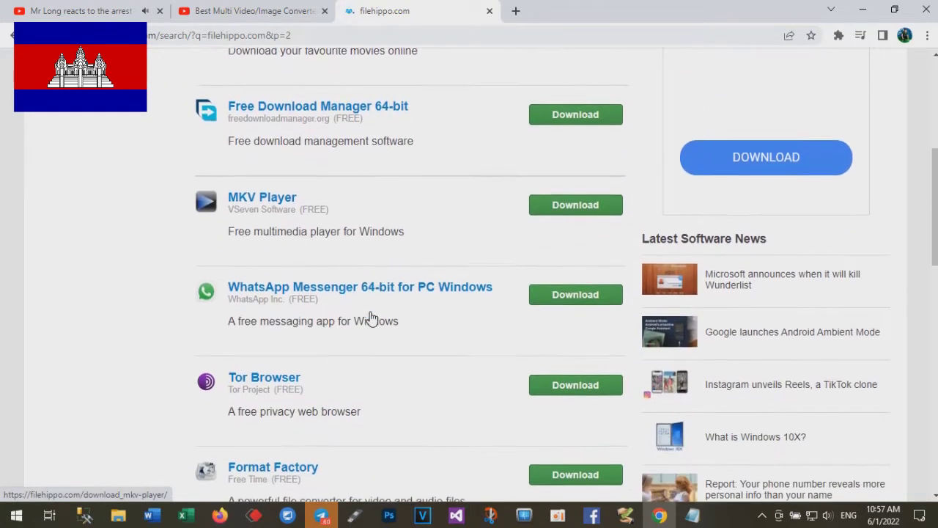
pyautogui.scroll(-1, 371, 316)
pyautogui.scroll(-2, 316, 368)
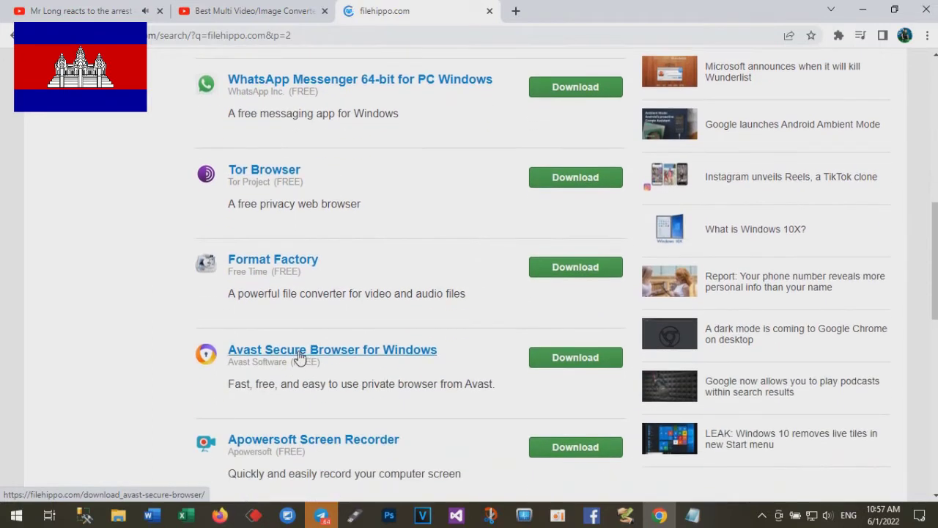
# Step: Download the latest Windows version of Format Factory from its FileHippo page and dismiss the floating TeamViewer video
pyautogui.click(560, 271)
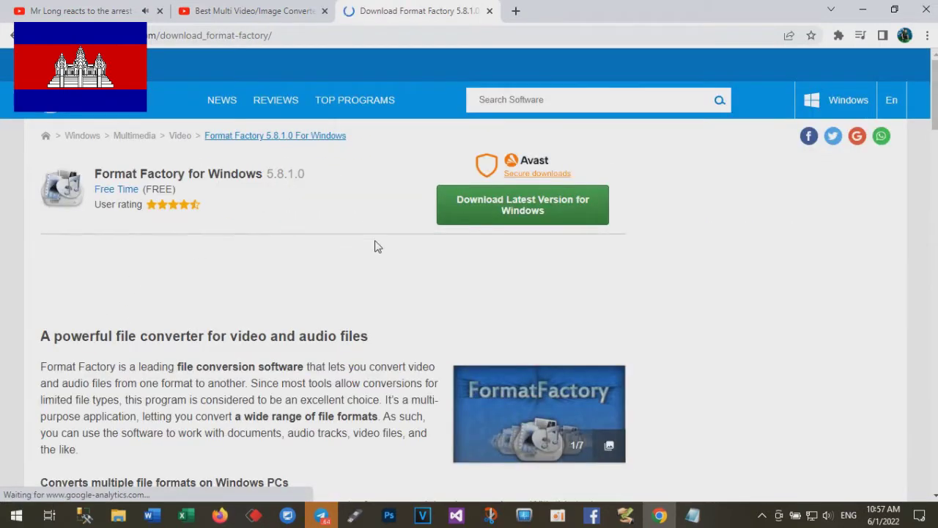
pyautogui.scroll(-4, 410, 246)
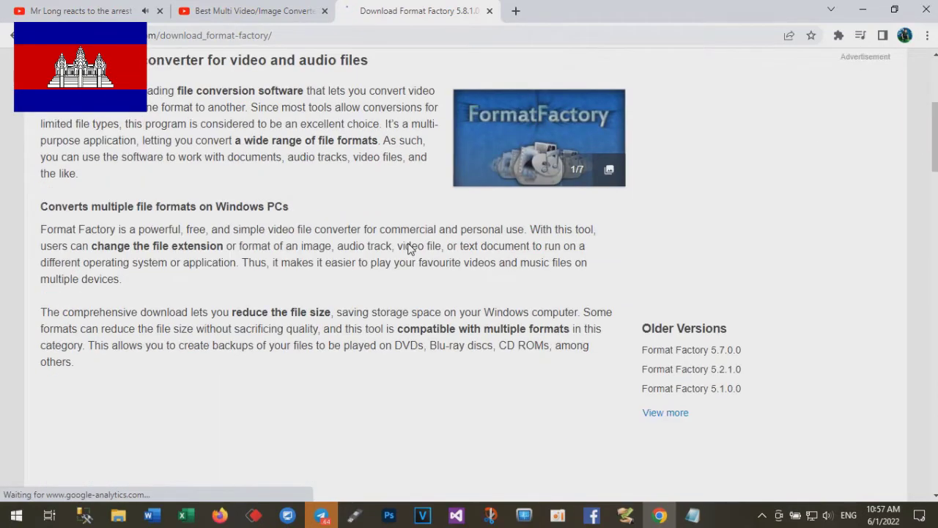
pyautogui.scroll(4, 410, 247)
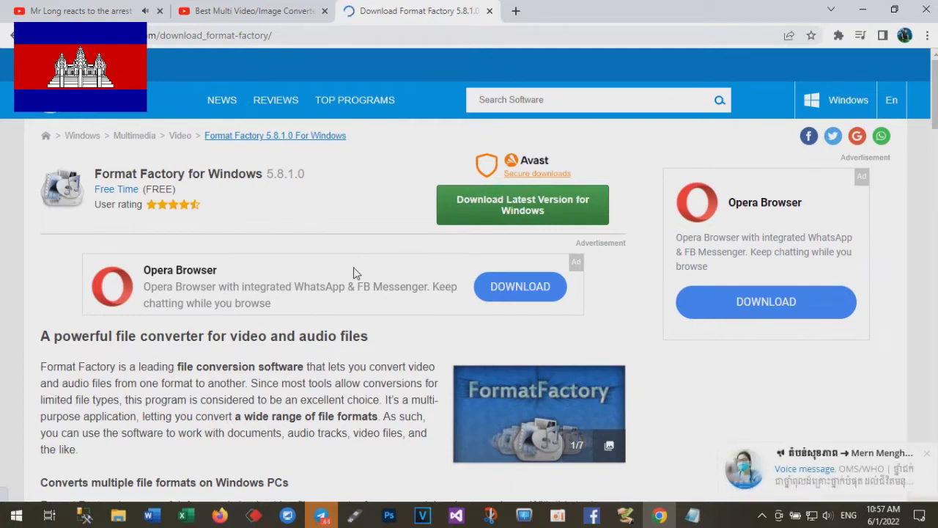
pyautogui.click(451, 207)
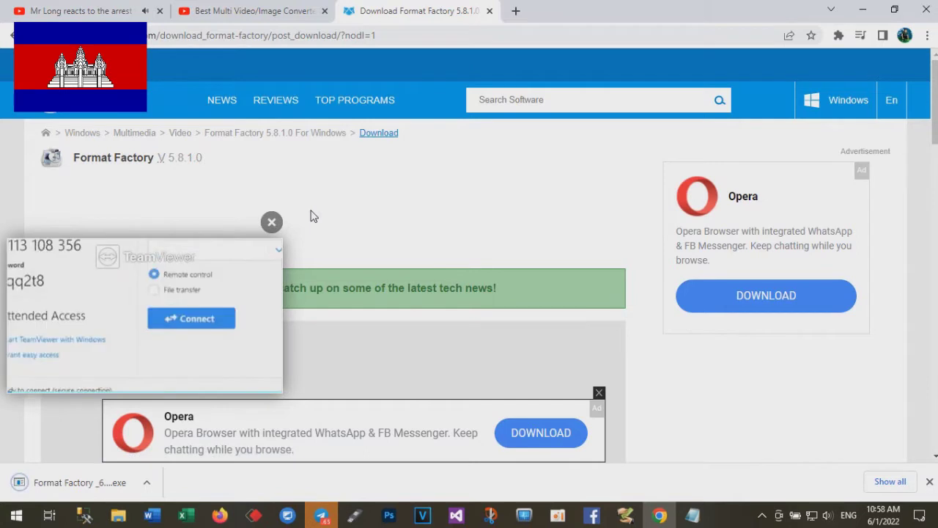
pyautogui.click(272, 222)
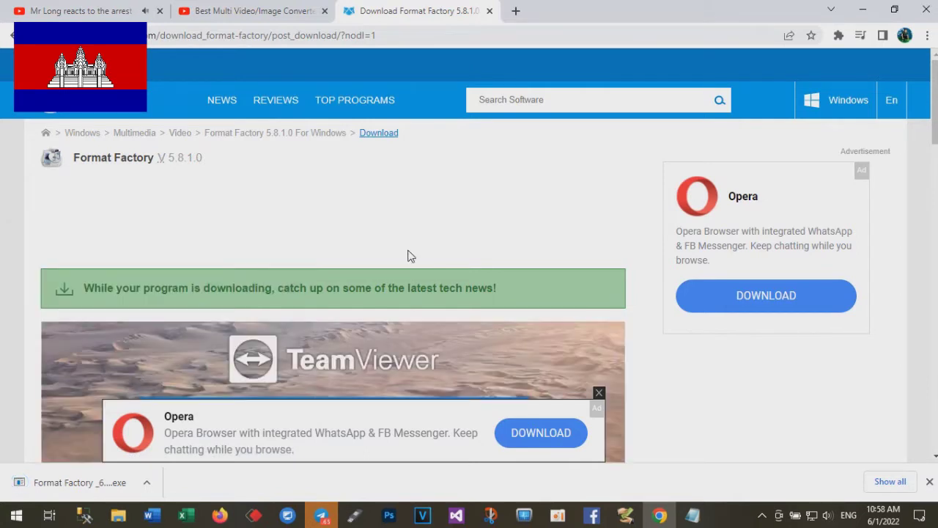
# Step: Dismiss the Opera banner advertisement and open the Downloads folder in File Explorer to find the Format Factory installer
pyautogui.click(598, 393)
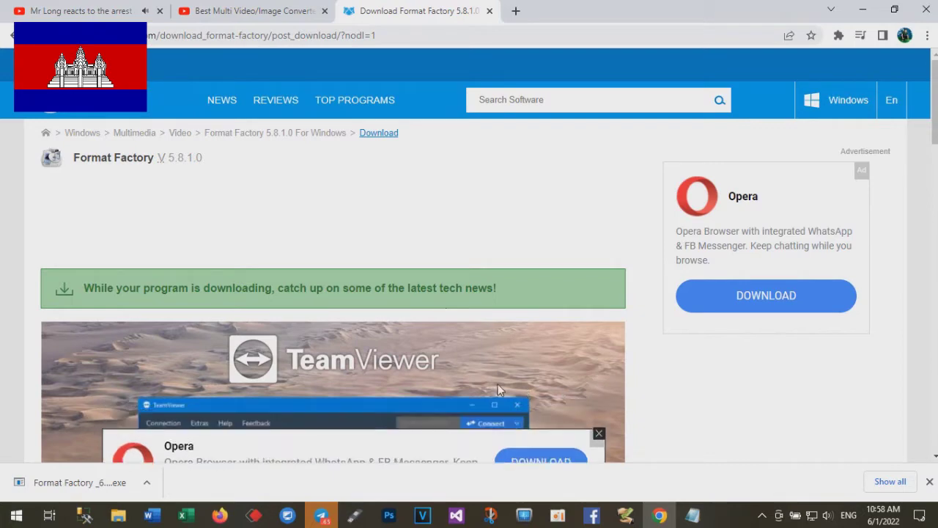
pyautogui.click(118, 516)
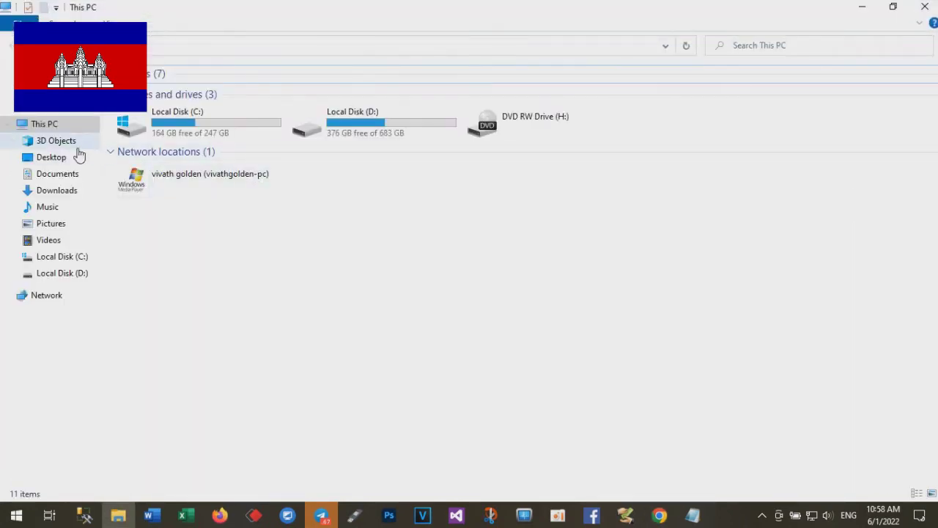
pyautogui.click(58, 176)
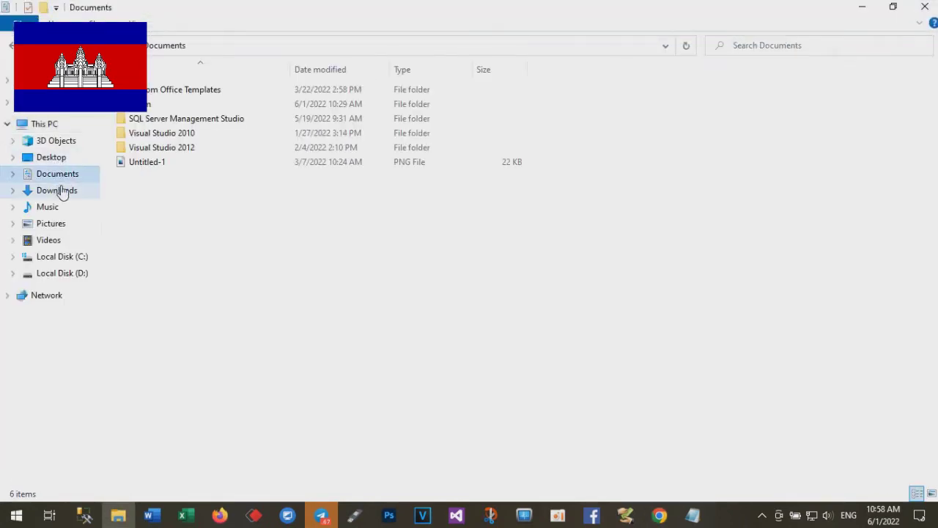
pyautogui.click(174, 107)
pyautogui.click(63, 192)
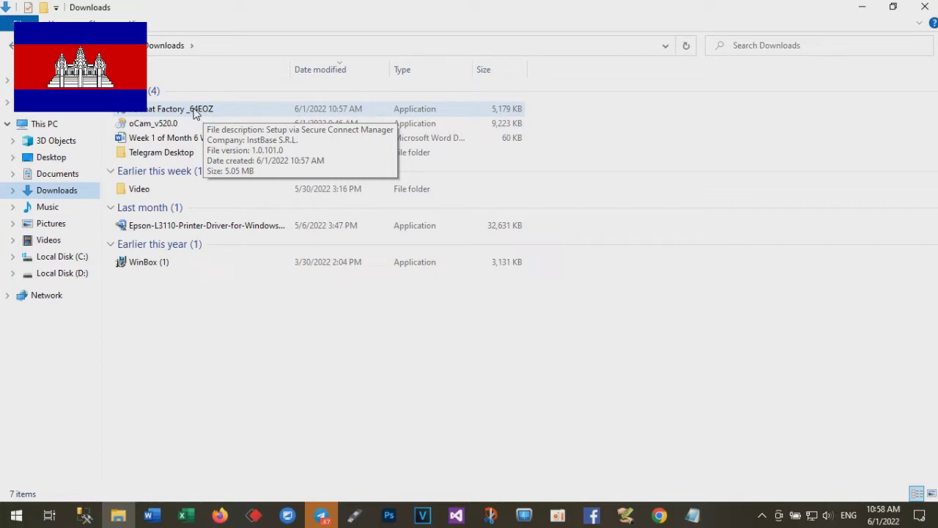
pyautogui.click(660, 515)
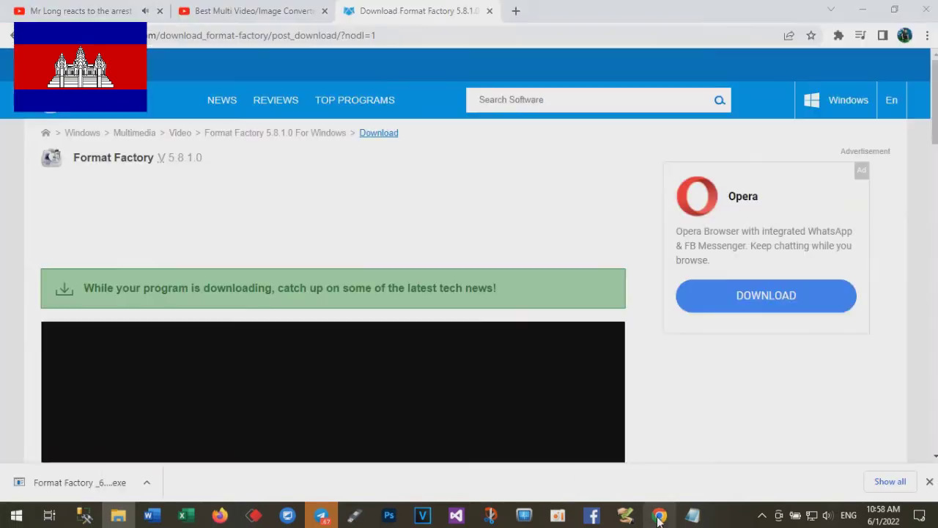
pyautogui.click(660, 515)
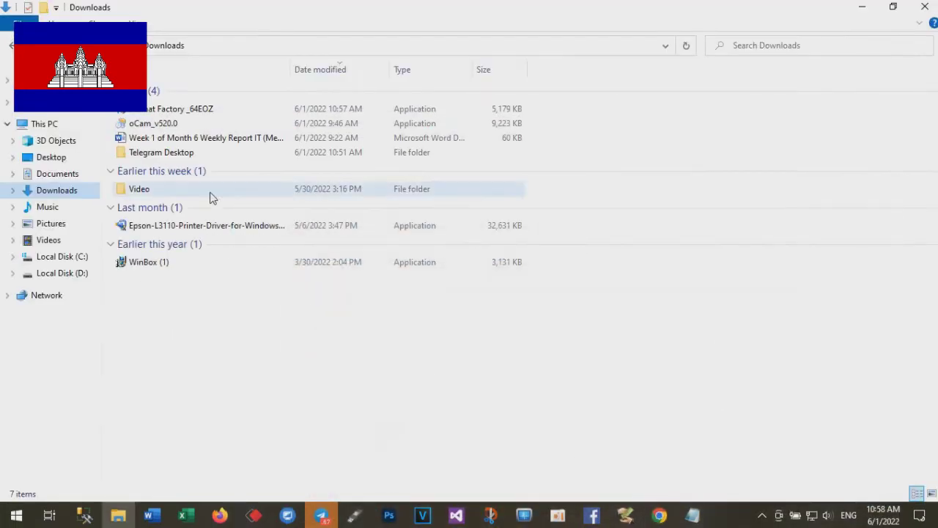
pyautogui.doubleClick(198, 110)
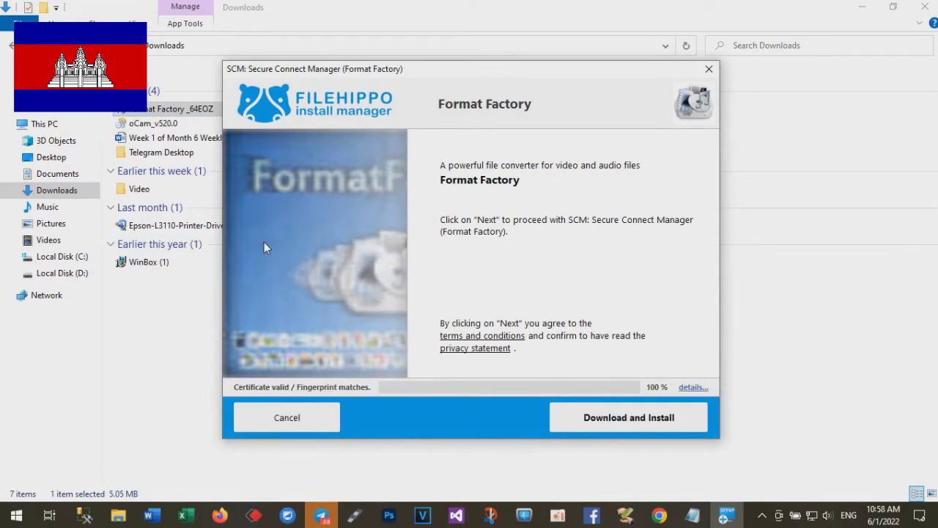
pyautogui.click(708, 68)
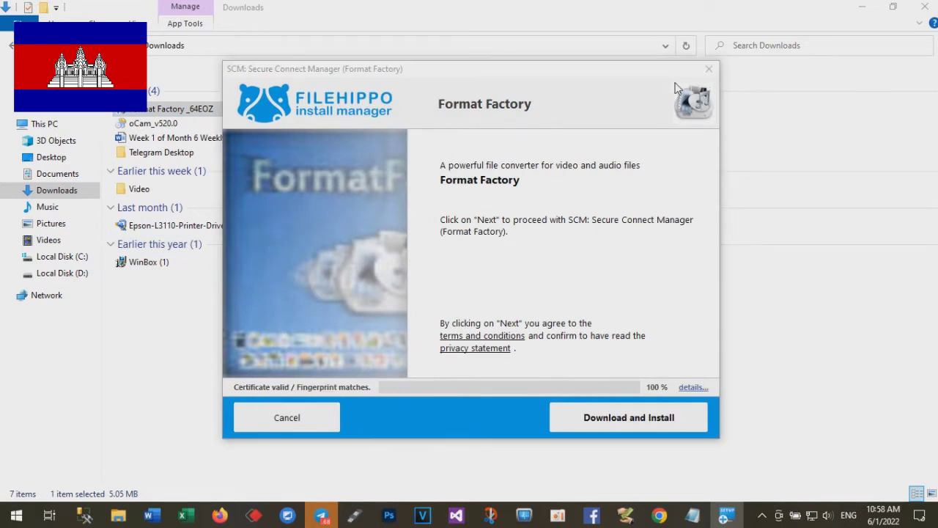
pyautogui.click(350, 364)
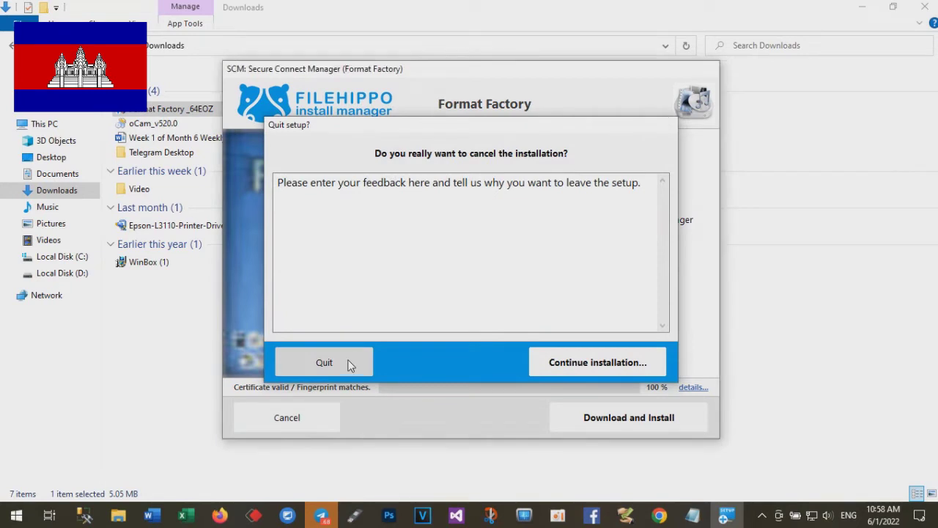
pyautogui.doubleClick(188, 109)
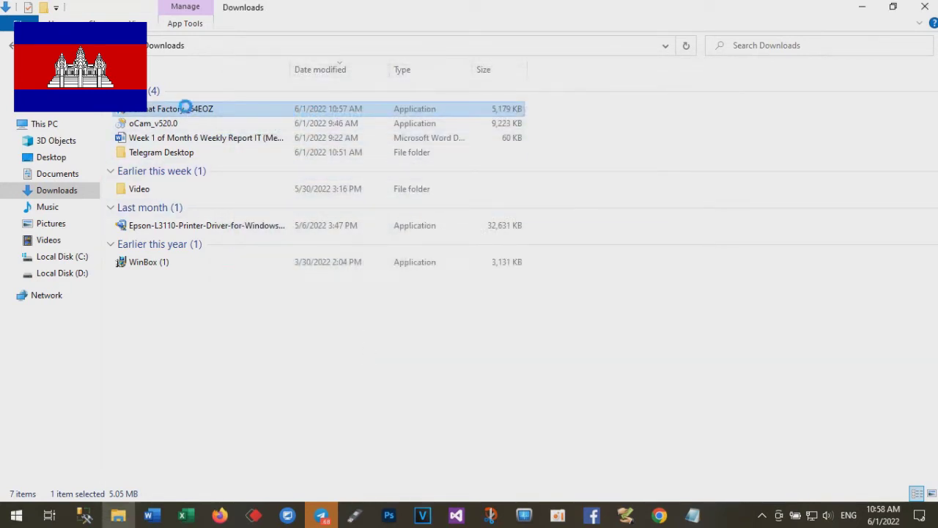
pyautogui.rightClick(188, 109)
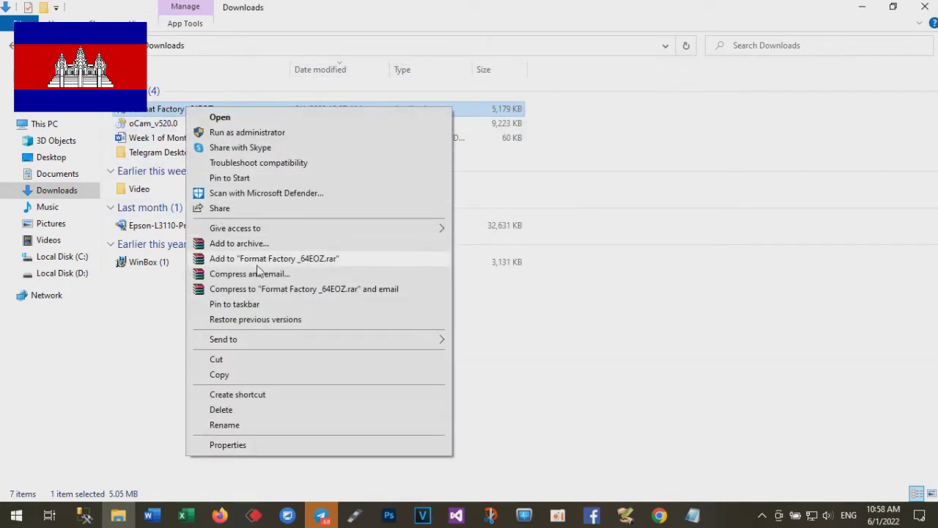
pyautogui.click(596, 349)
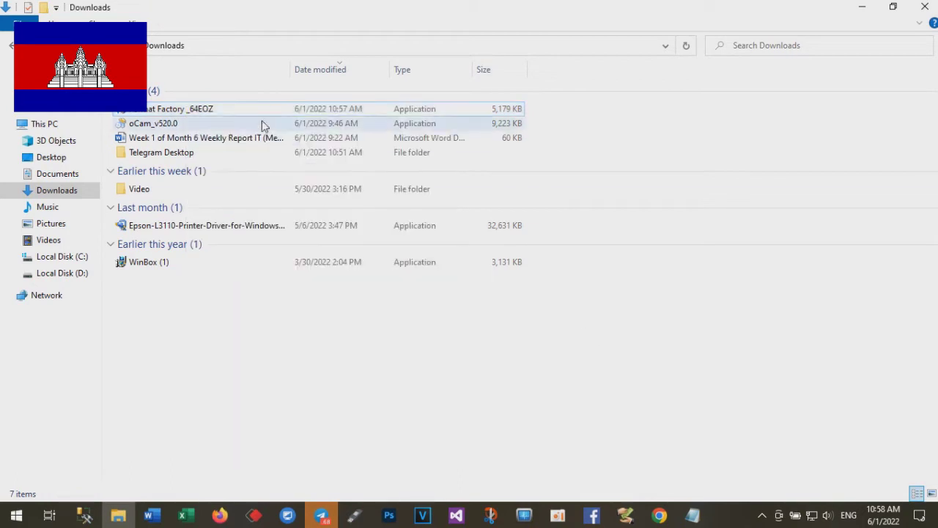
pyautogui.rightClick(174, 111)
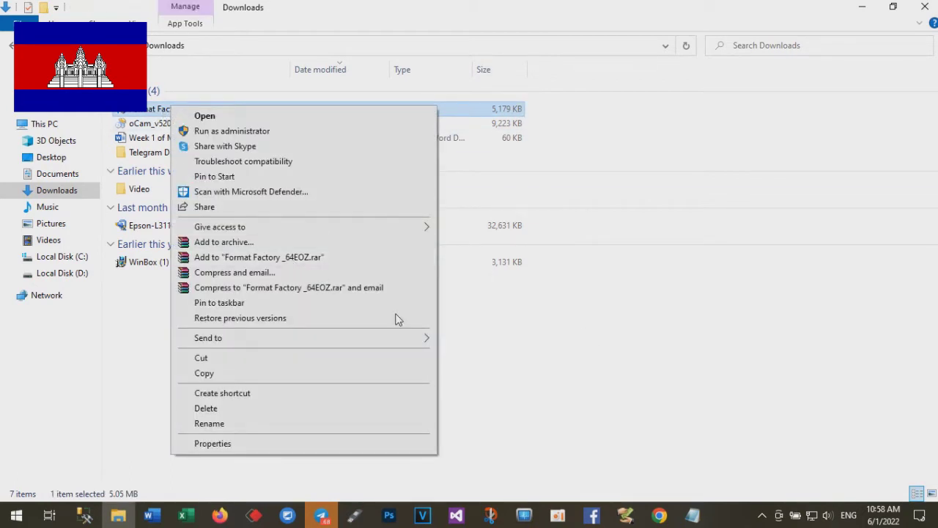
pyautogui.click(516, 375)
# Step: Run the Format Factory installer from the Downloads folder to download and install the program, accepting the Adaware WebCompanion offer
pyautogui.click(202, 110)
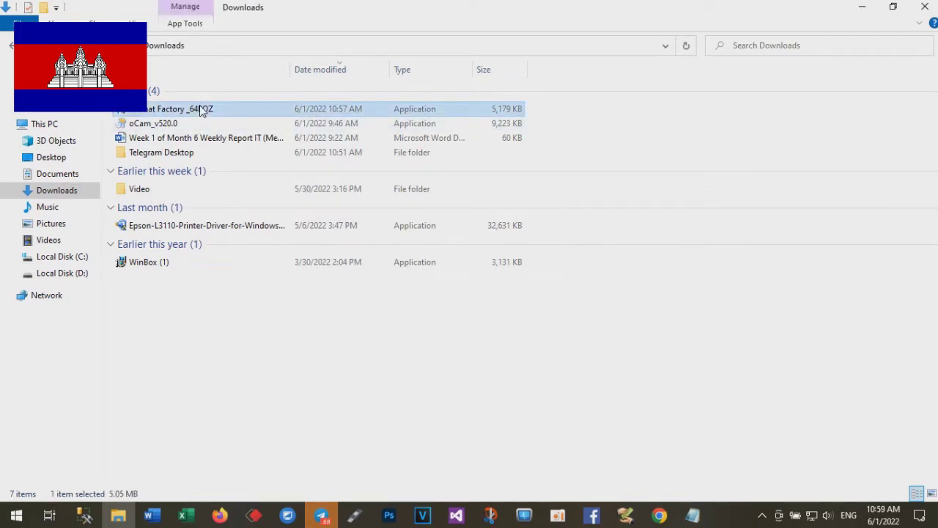
pyautogui.doubleClick(202, 110)
pyautogui.click(862, 8)
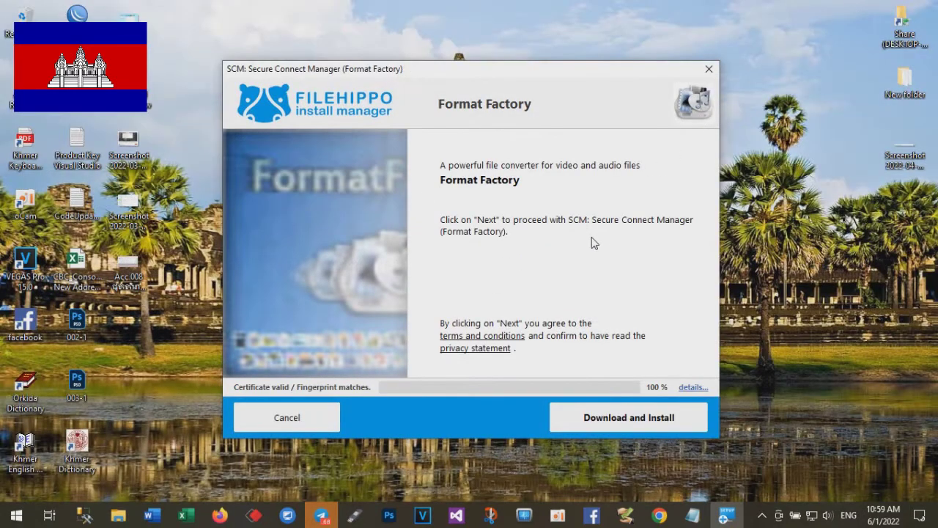
pyautogui.click(605, 417)
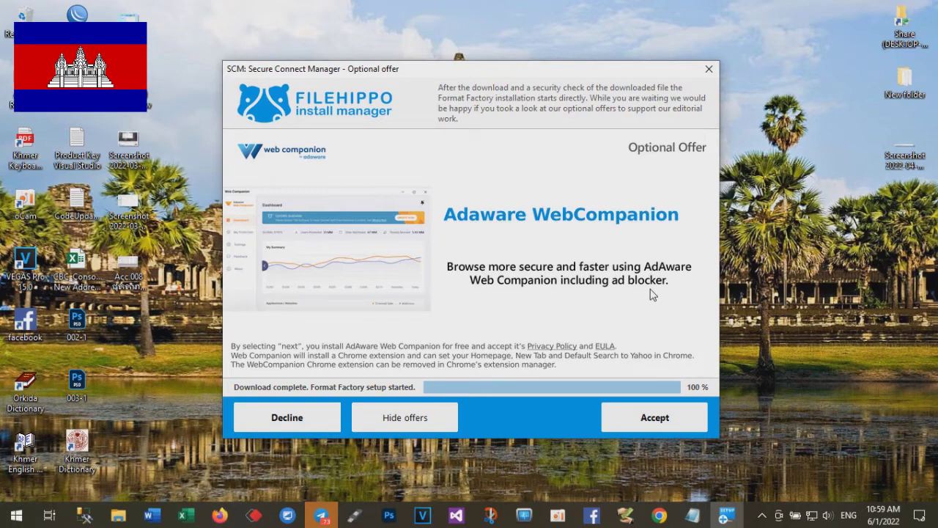
pyautogui.click(647, 423)
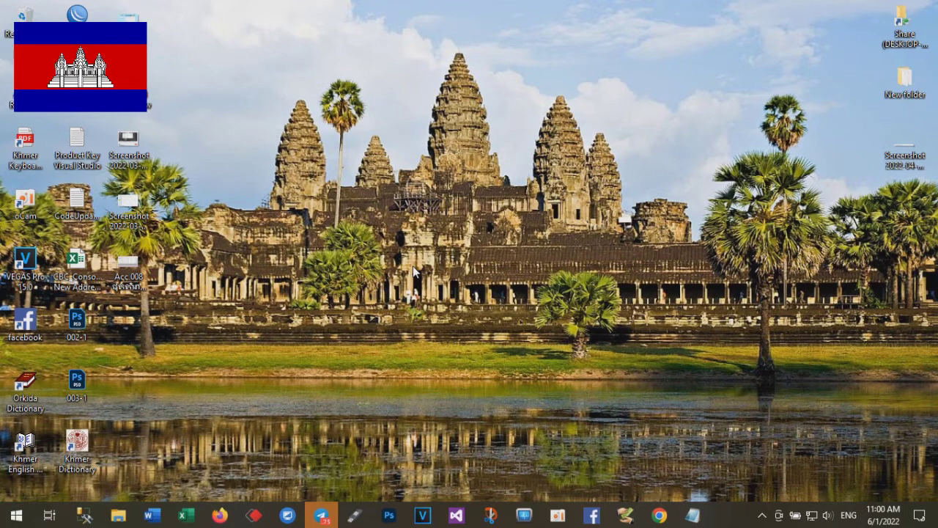
pyautogui.click(14, 517)
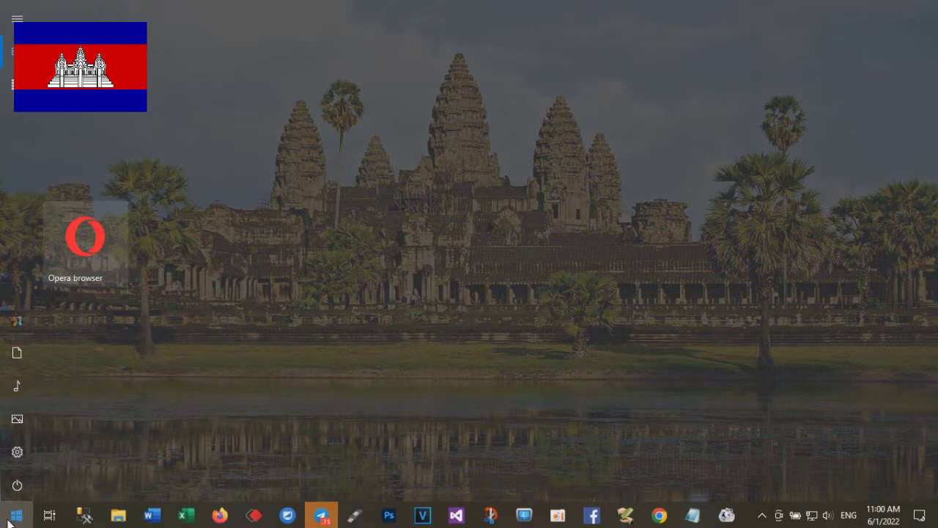
pyautogui.moveTo(4, 464)
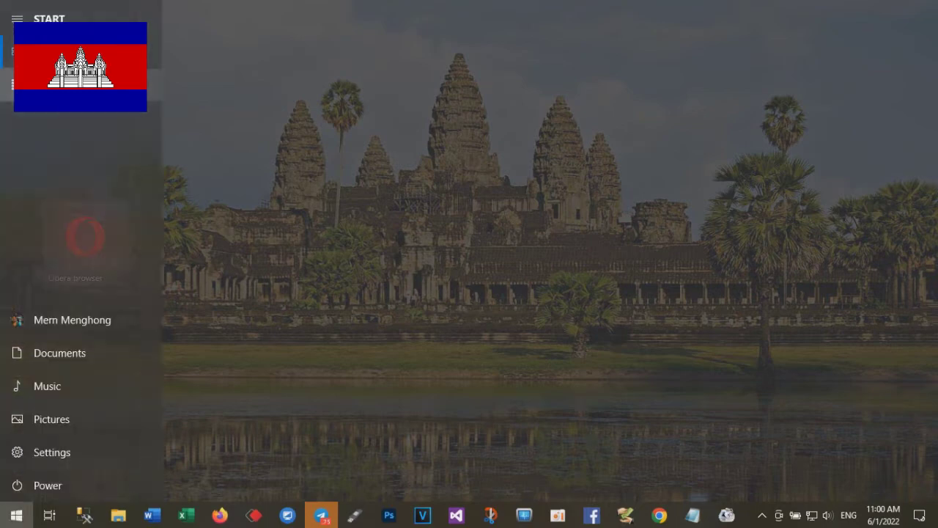
pyautogui.click(14, 517)
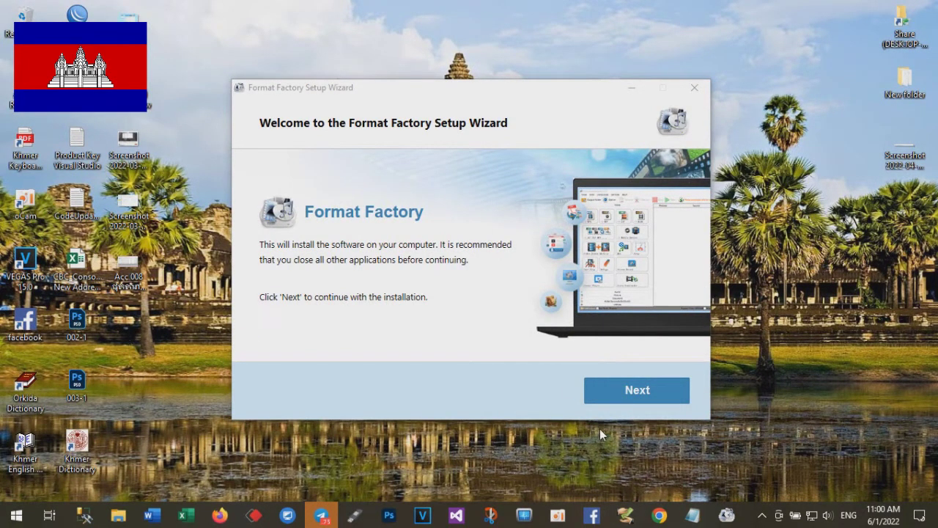
# Step: Review and accept the Format Factory license agreement and install the program in C:\Program Files (x86)\FormatFactory
pyautogui.click(635, 394)
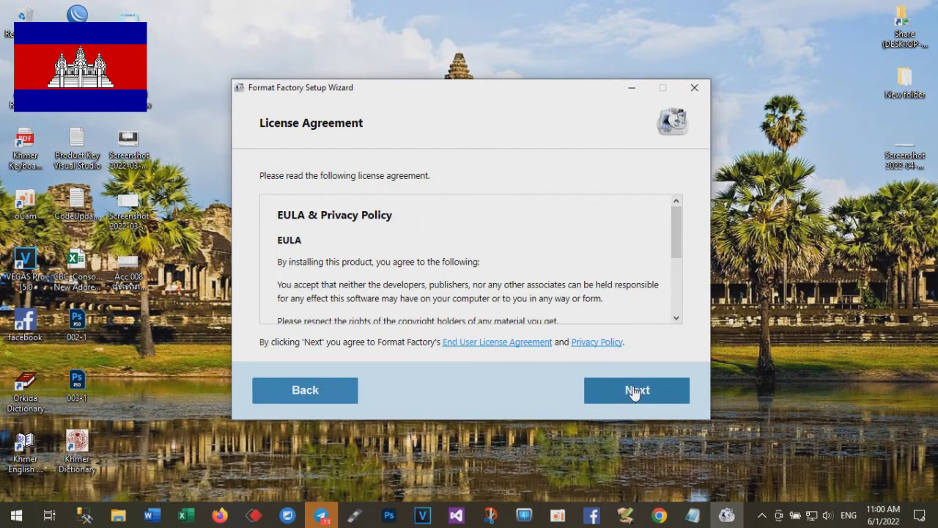
pyautogui.moveTo(681, 220); pyautogui.dragTo(683, 297)
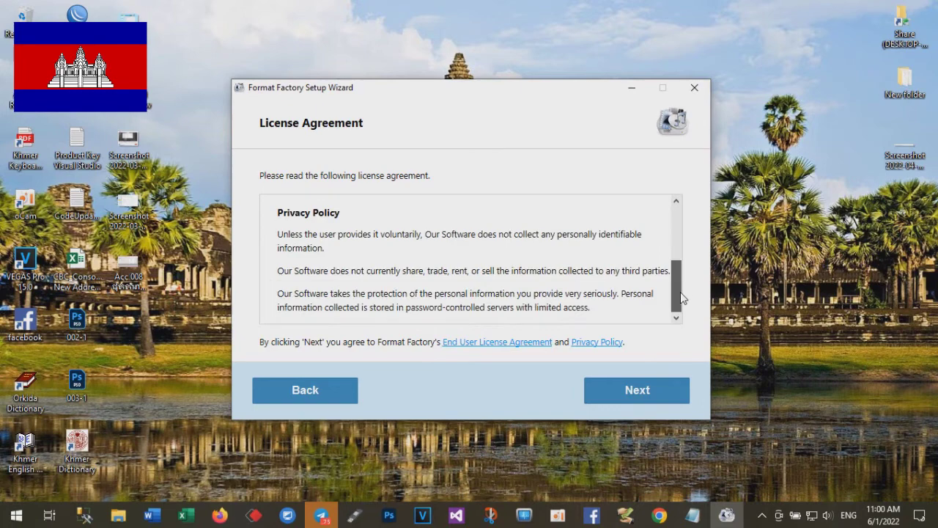
pyautogui.click(619, 399)
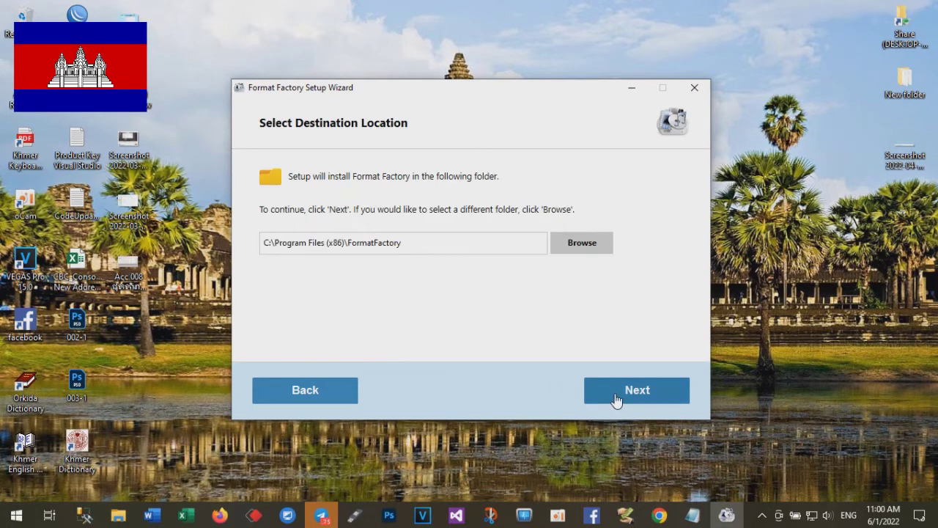
pyautogui.click(620, 398)
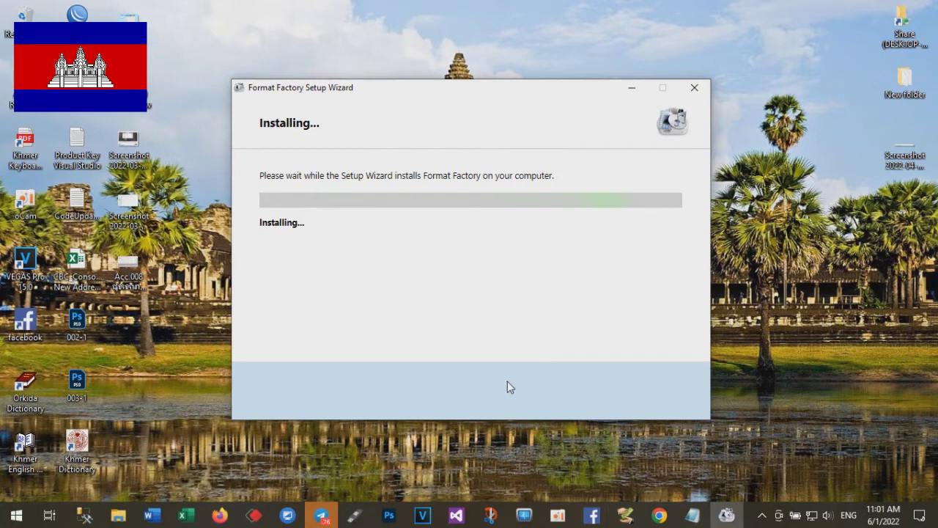
pyautogui.click(561, 516)
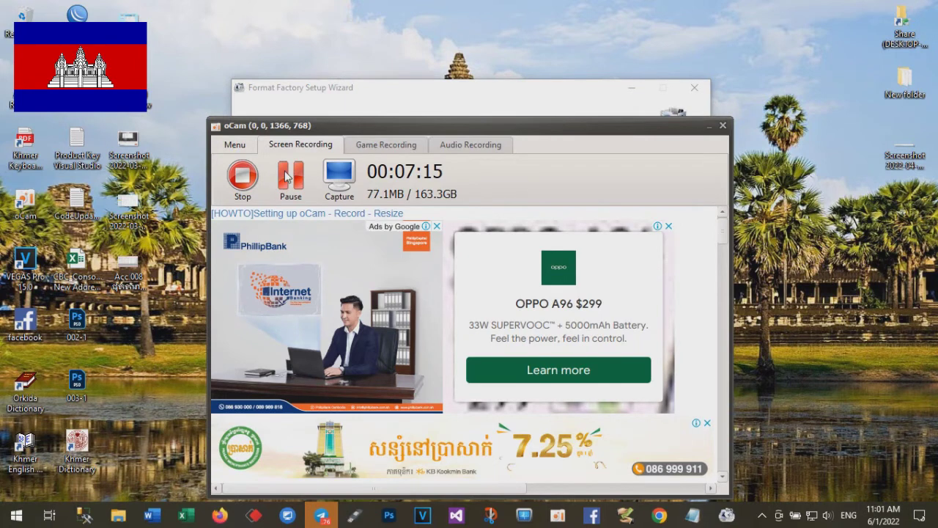
pyautogui.click(293, 187)
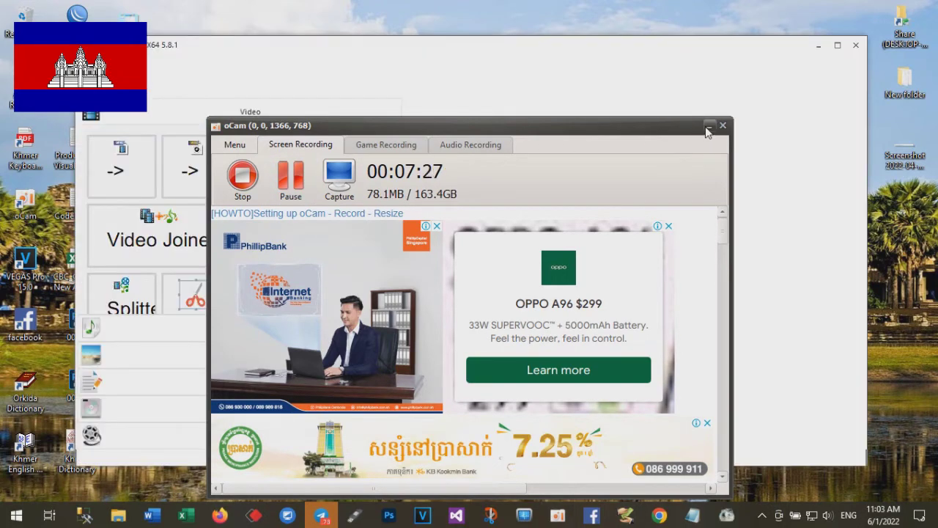
pyautogui.click(708, 127)
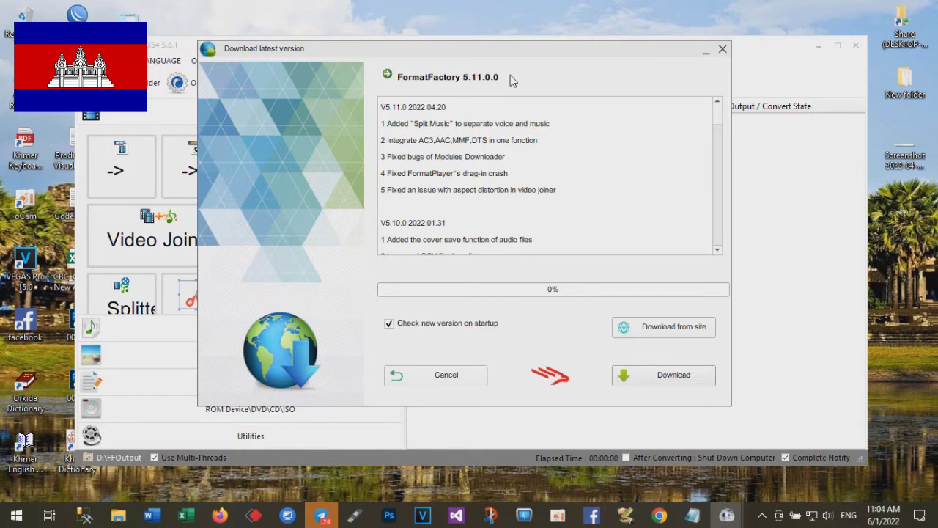
# Step: Cancel the FormatFactory 5.11.0.0 update download and look through the available Video tools
pyautogui.moveTo(565, 48); pyautogui.dragTo(668, 85)
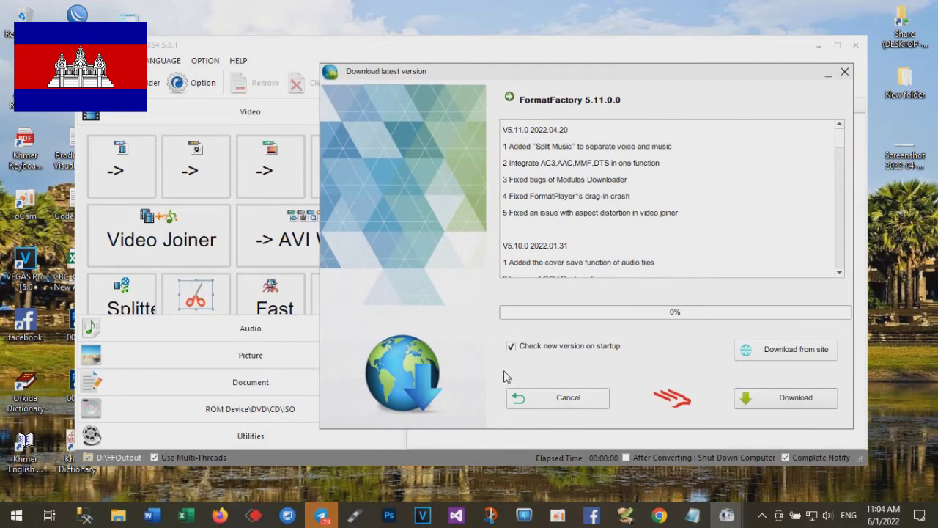
pyautogui.click(570, 402)
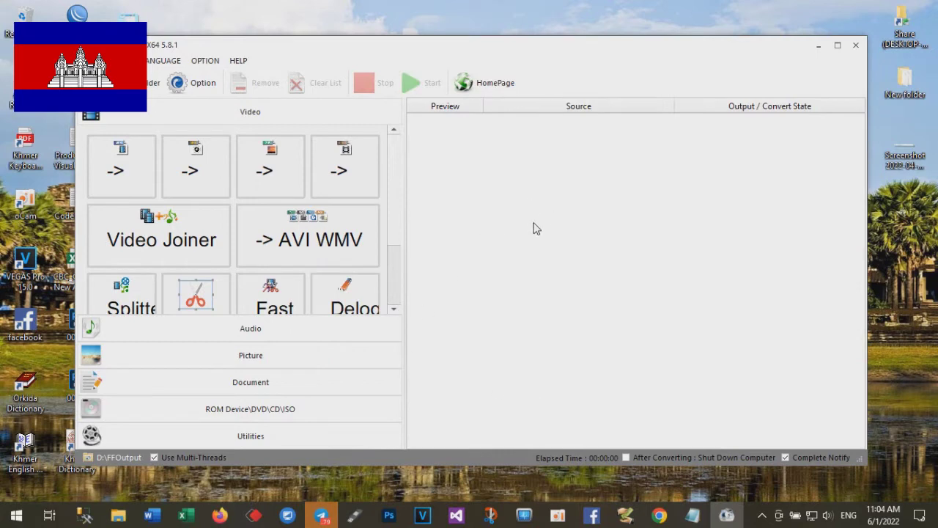
pyautogui.scroll(-2, 196, 221)
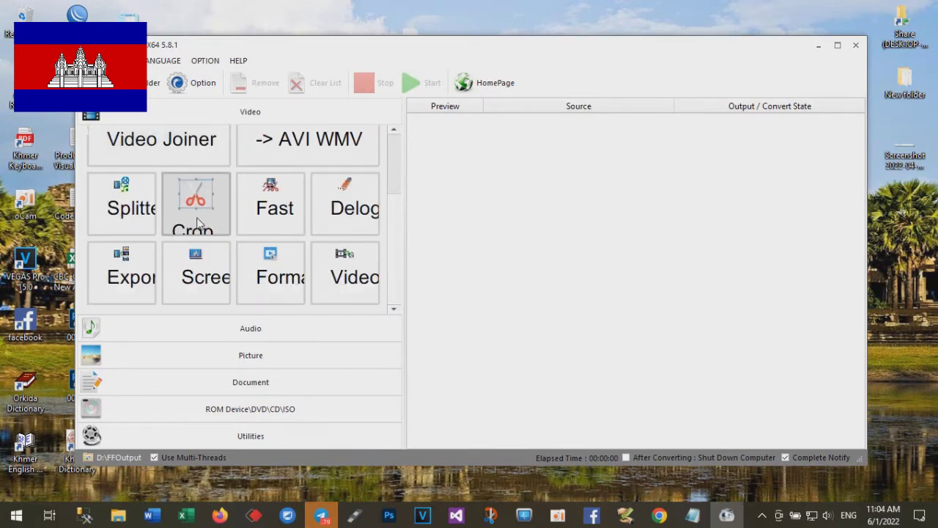
pyautogui.scroll(2, 223, 304)
pyautogui.scroll(-2, 217, 294)
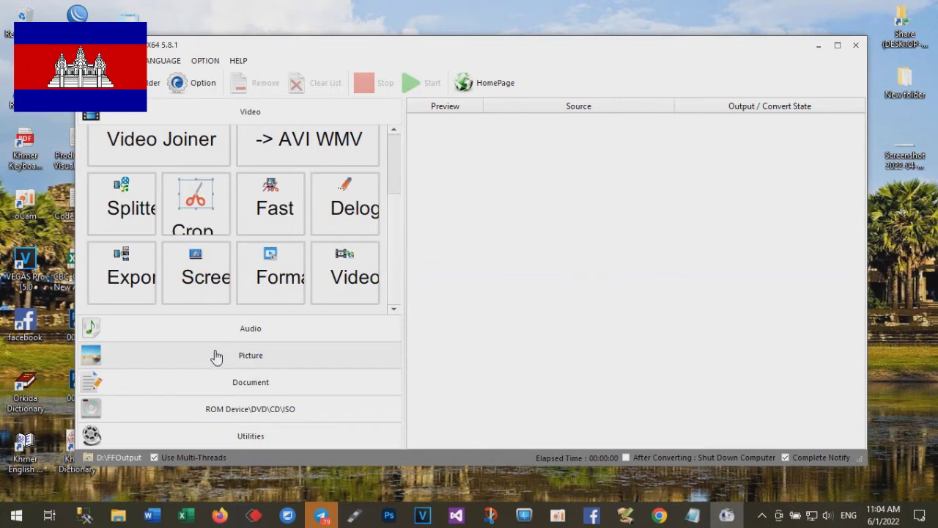
pyautogui.scroll(2, 268, 281)
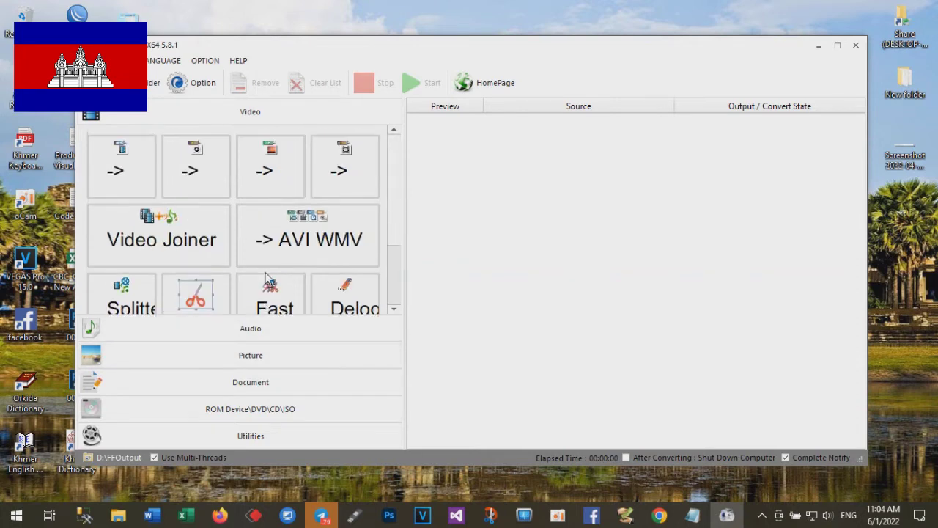
pyautogui.scroll(-2, 229, 278)
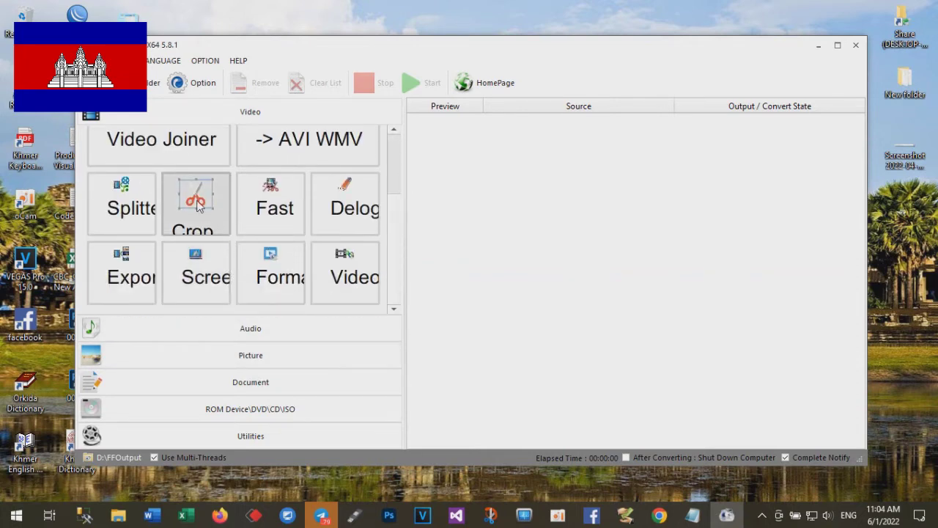
# Step: View the Video Joiner tool and its picture selection dialog, and close both without adding any files
pyautogui.click(189, 150)
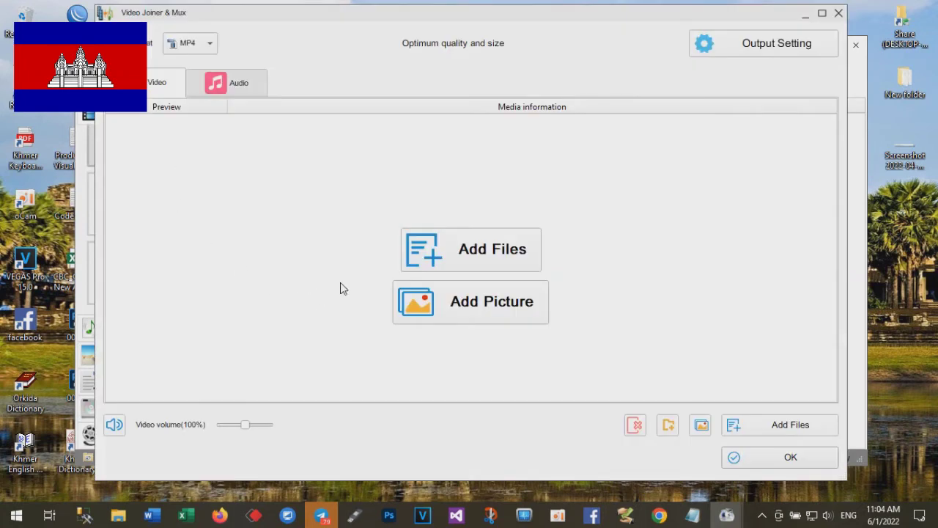
pyautogui.click(477, 300)
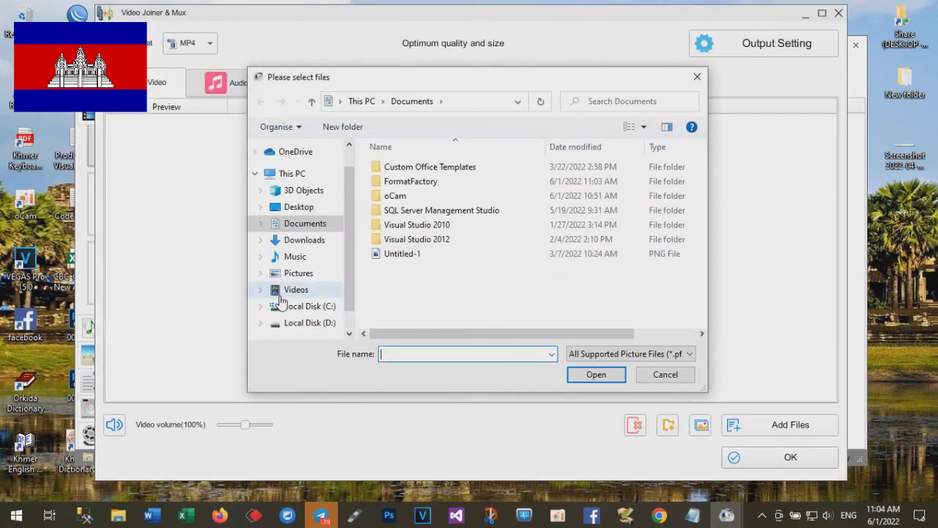
pyautogui.click(697, 76)
pyautogui.click(838, 13)
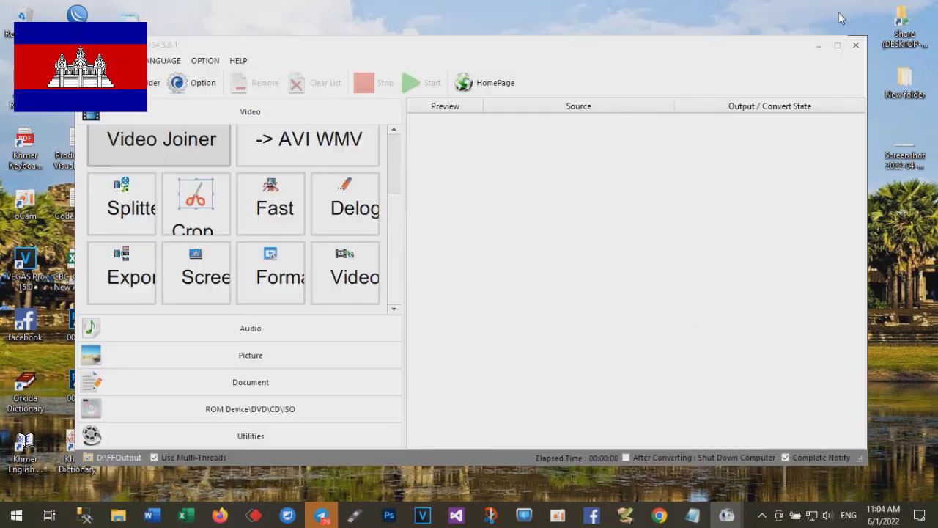
# Step: Open the Crop tool and browse Desktop, Downloads, Documents and the Desktop's New folder for a video, then cancel the file selection
pyautogui.click(191, 209)
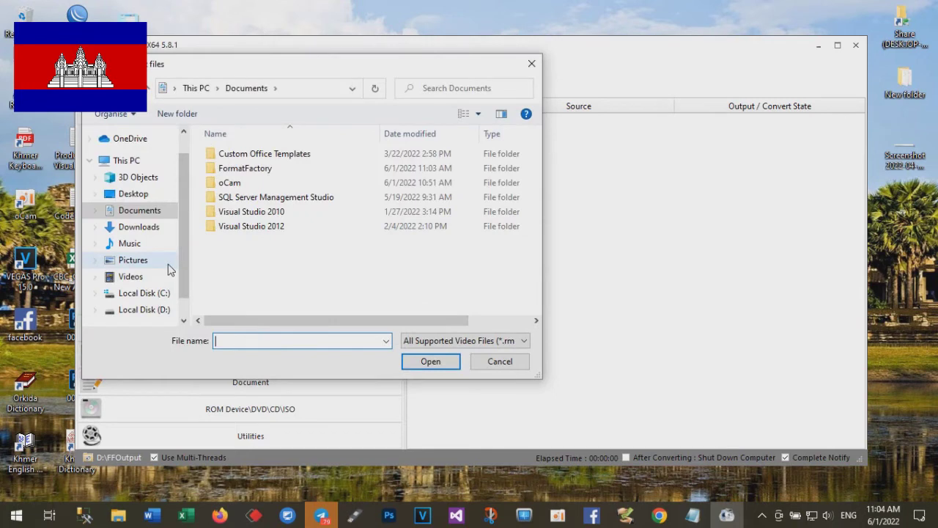
pyautogui.click(136, 195)
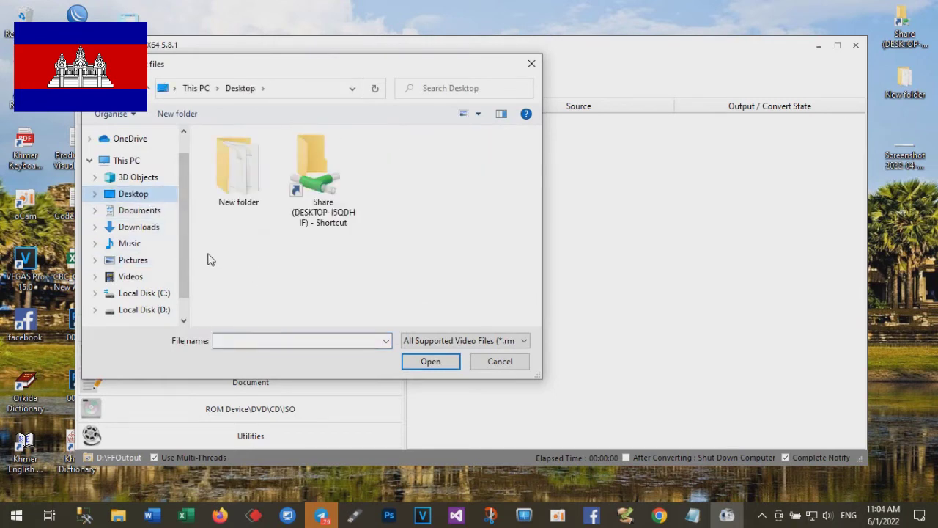
pyautogui.click(150, 228)
pyautogui.click(146, 212)
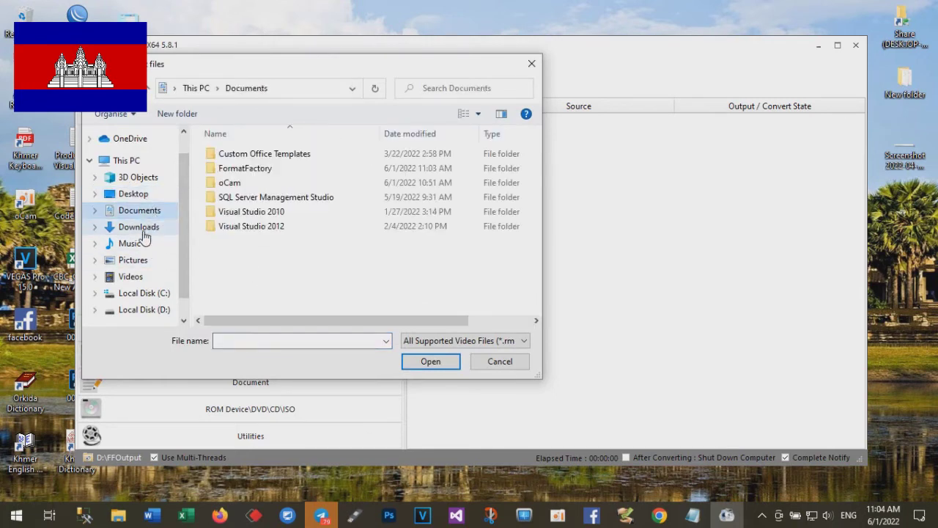
pyautogui.click(150, 195)
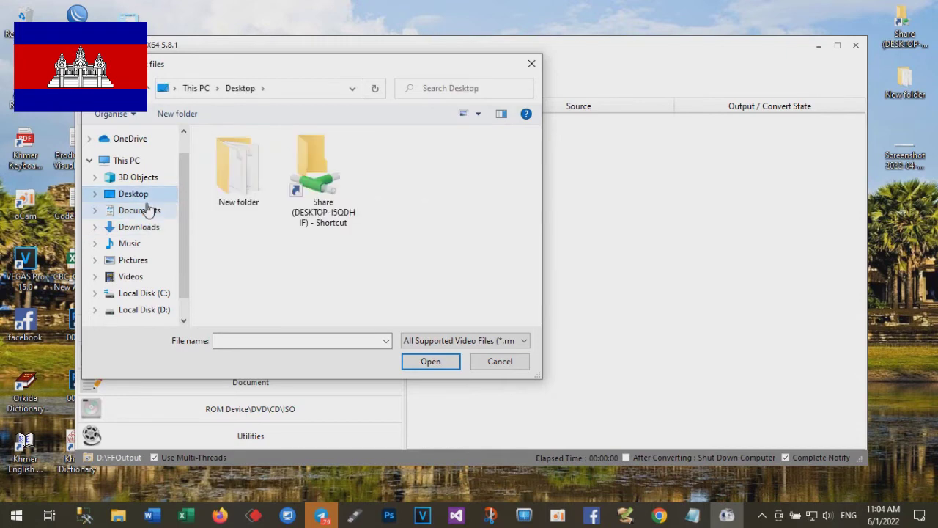
pyautogui.doubleClick(251, 187)
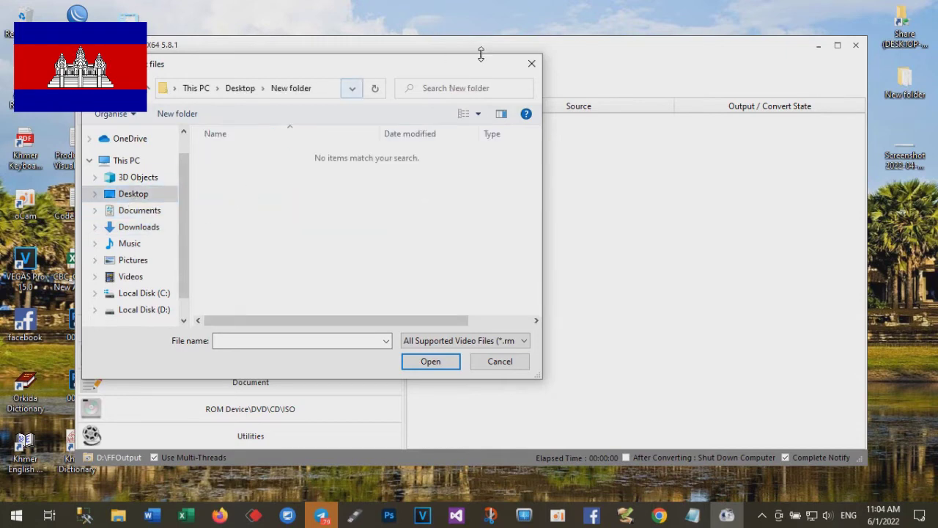
pyautogui.click(531, 63)
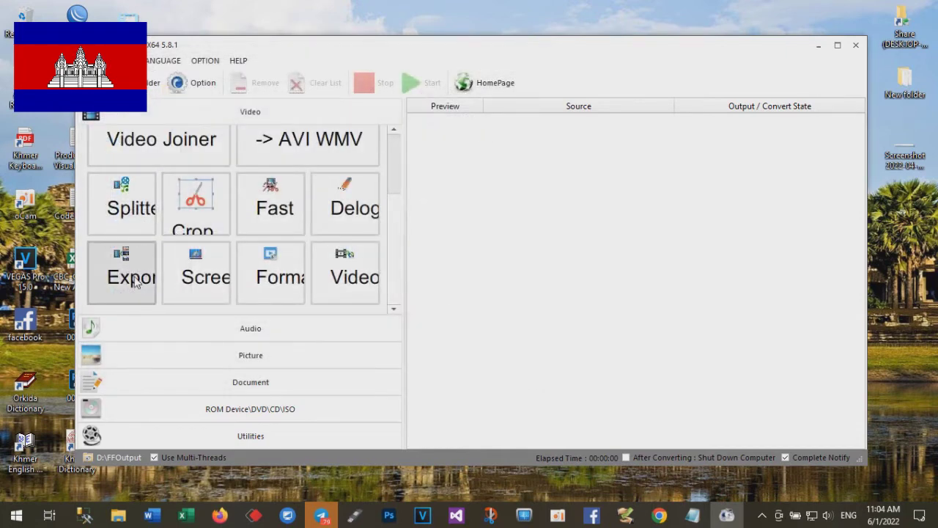
# Step: Show the Picture conversion tools and view the WebP converter, closing it without adding files
pyautogui.scroll(2, 236, 273)
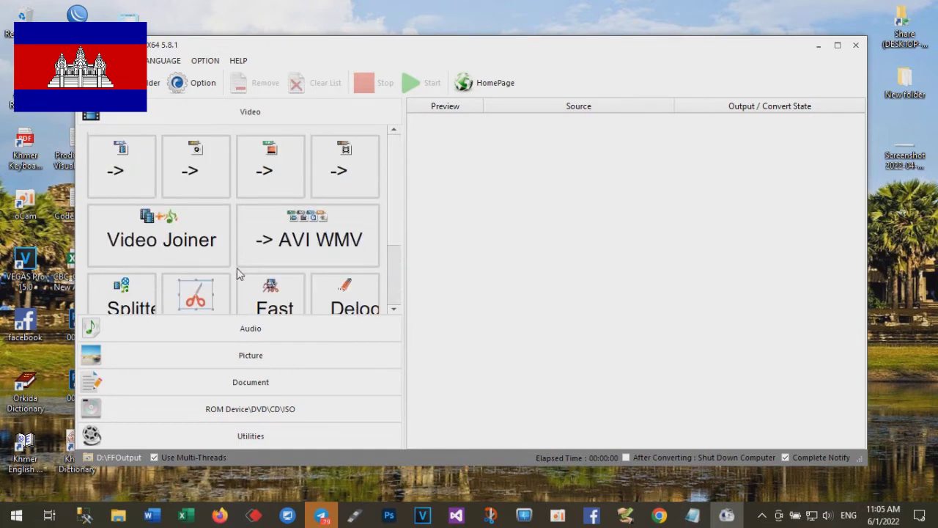
pyautogui.click(251, 358)
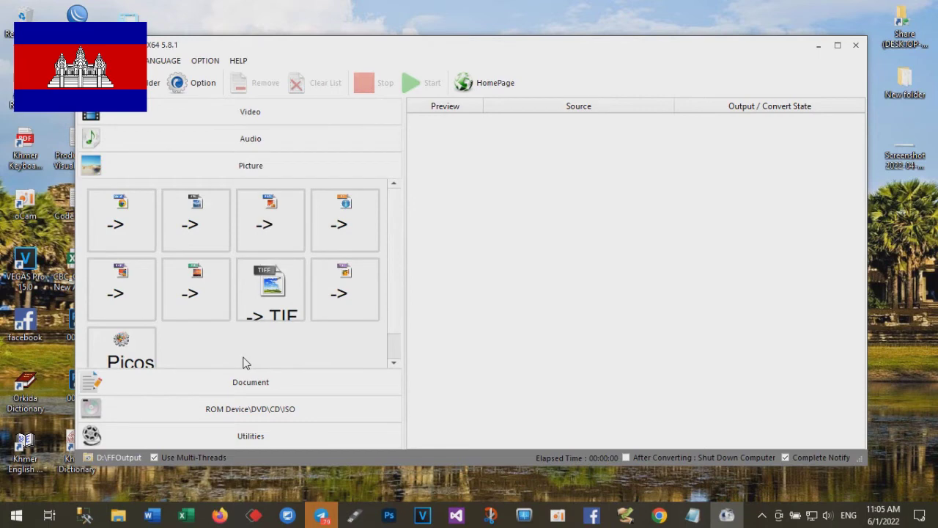
pyautogui.click(149, 217)
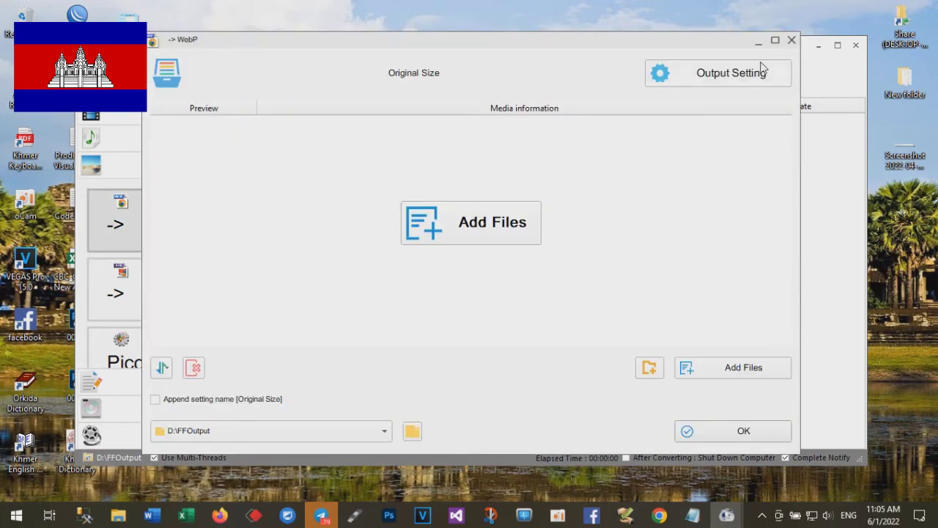
pyautogui.click(791, 40)
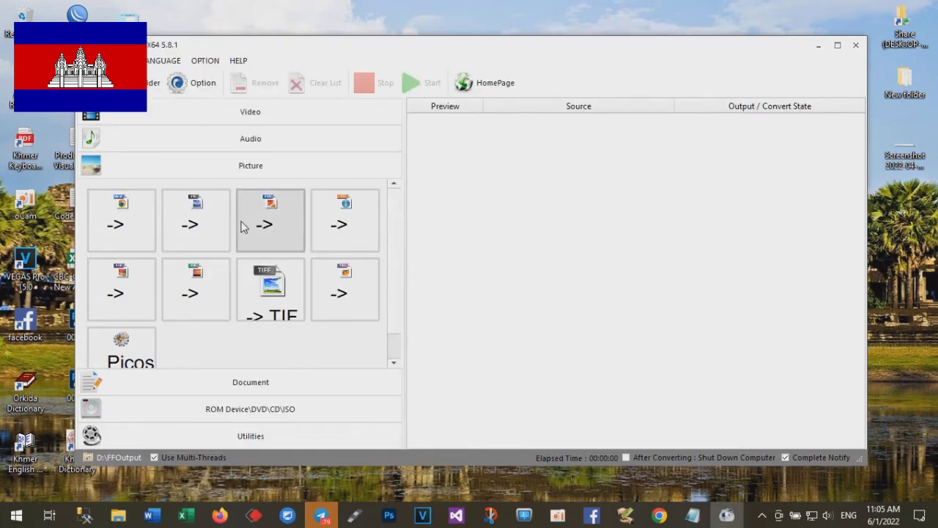
# Step: Add Untitled-1.png from the Documents folder to the conversion list as a JPG conversion with output to D:\FFOutput
pyautogui.click(222, 214)
pyautogui.click(490, 228)
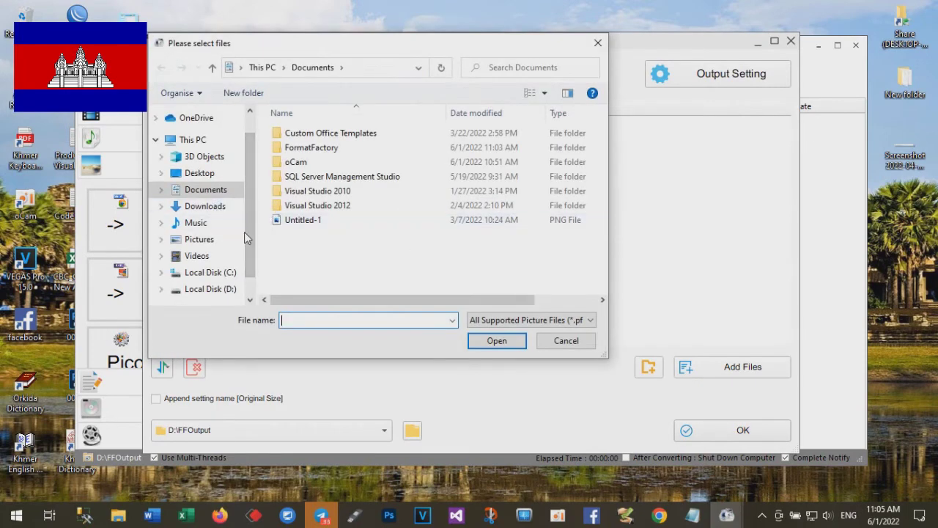
pyautogui.click(302, 220)
pyautogui.click(492, 342)
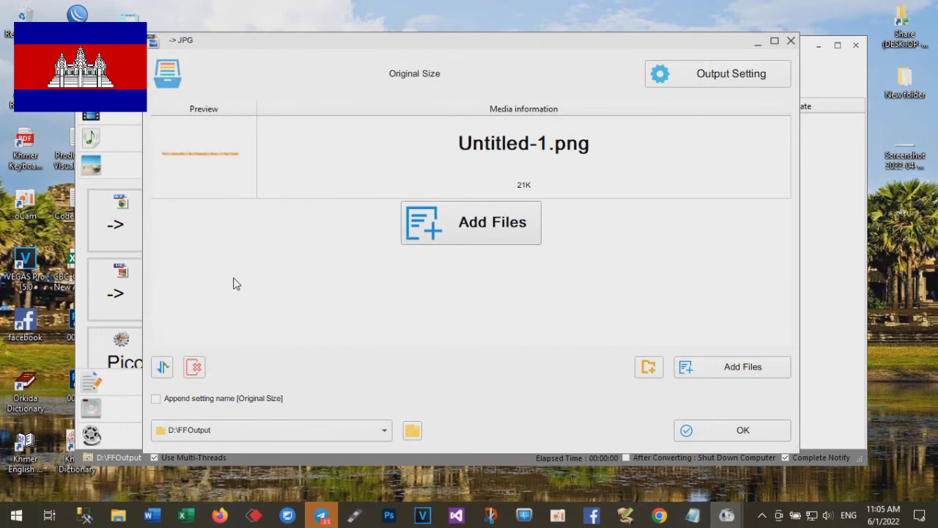
pyautogui.click(729, 430)
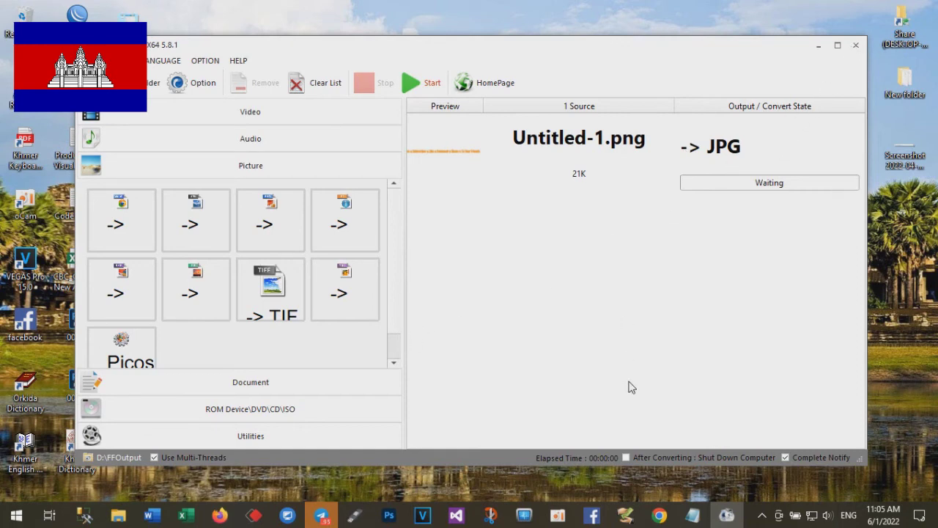
pyautogui.click(557, 515)
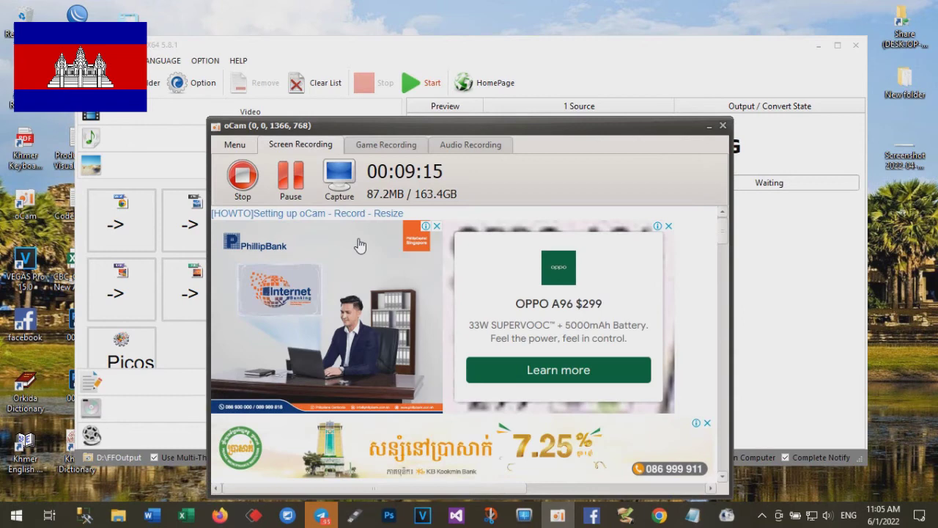